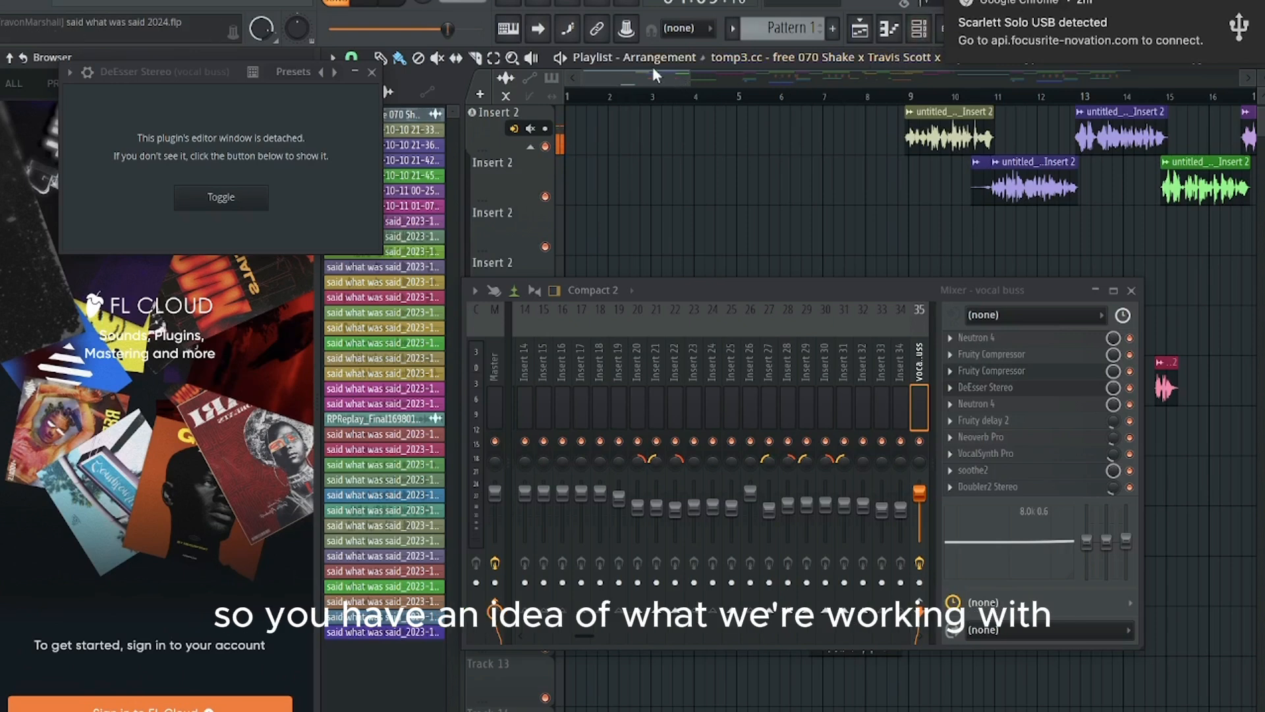
# Step: Play back the arrangement to preview the vocal mix and stop playback
pyautogui.click(382, 4)
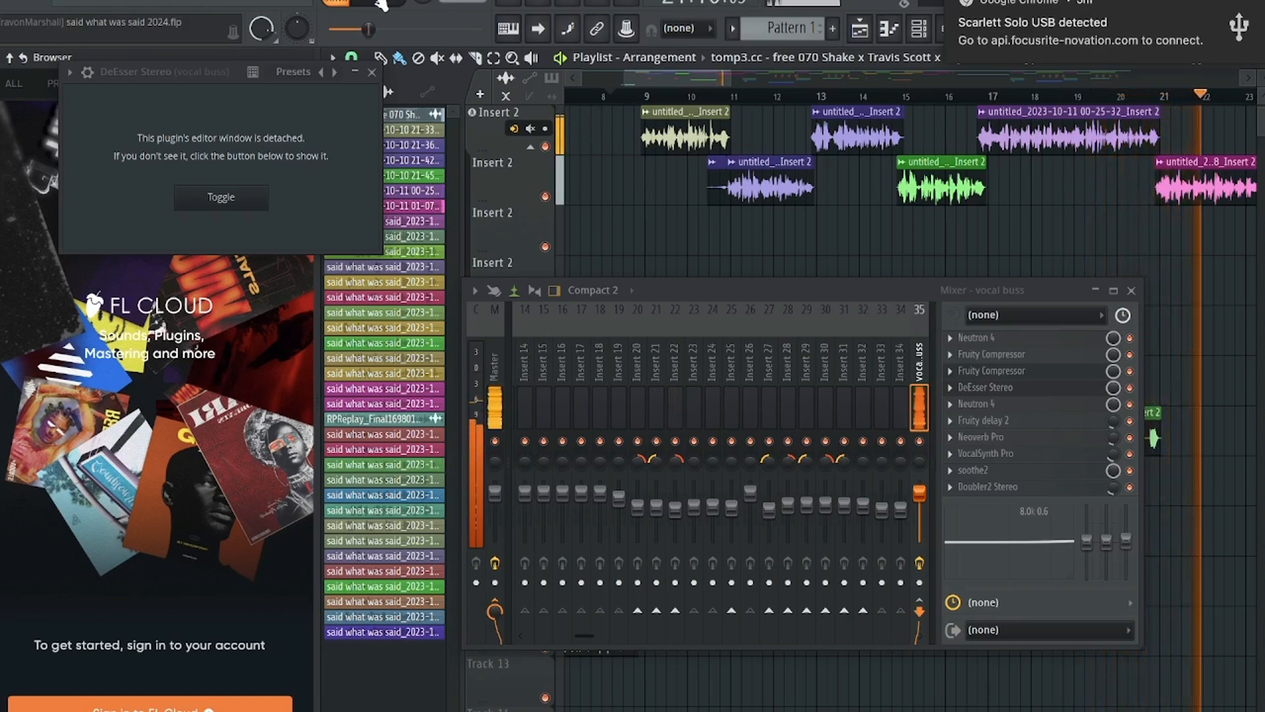
pyautogui.click(380, 3)
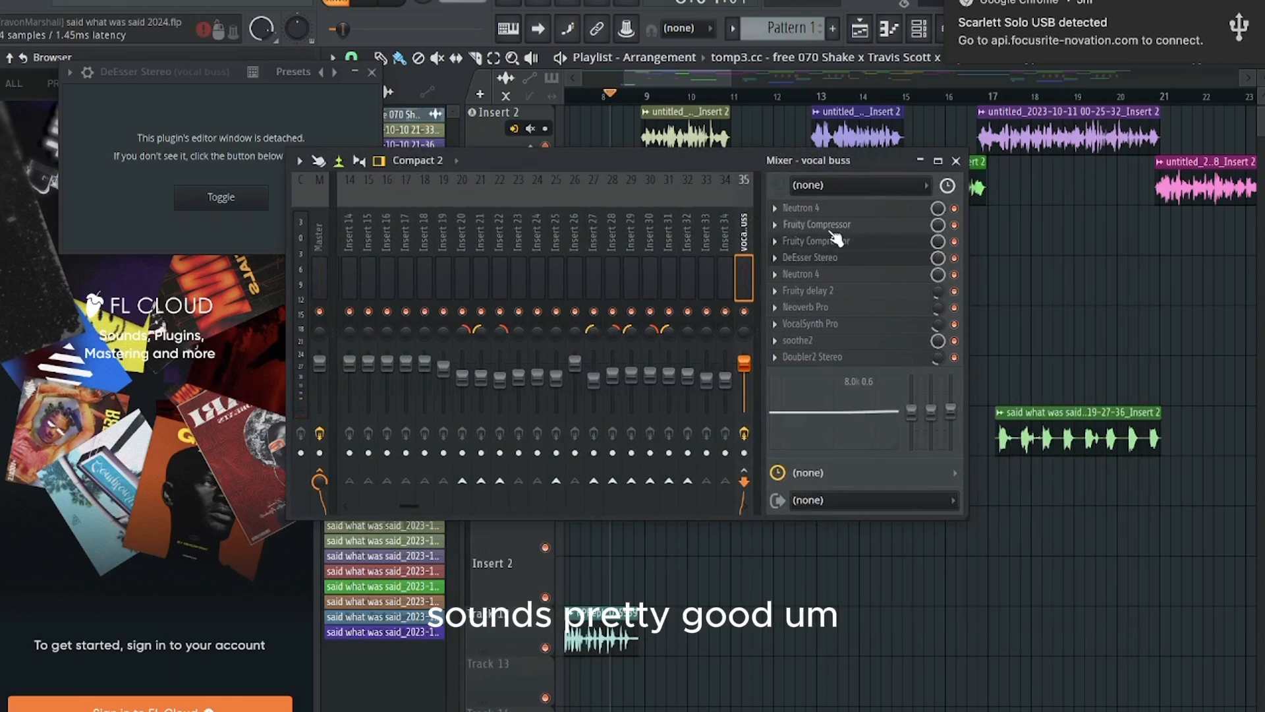
# Step: Open the first Neutron 4 in the vocal buss effects chain and display its Equalizer module
pyautogui.moveTo(698, 160); pyautogui.dragTo(645, 156)
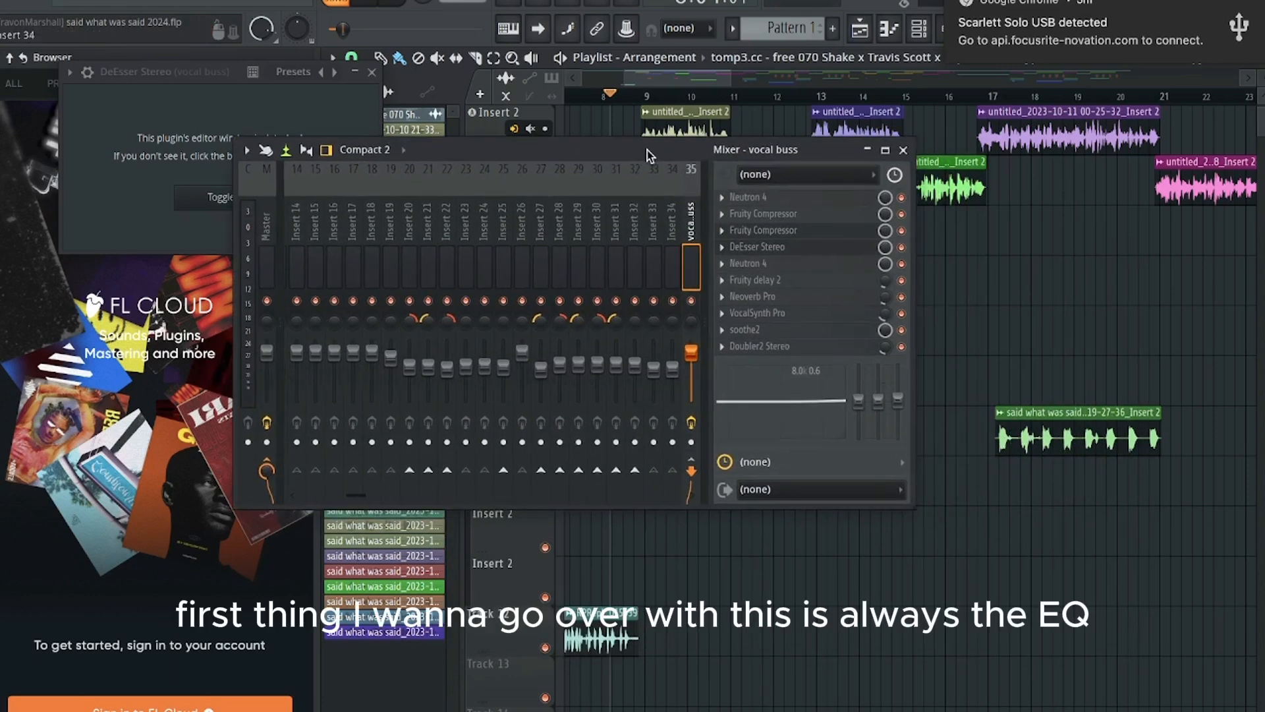
pyautogui.click(776, 199)
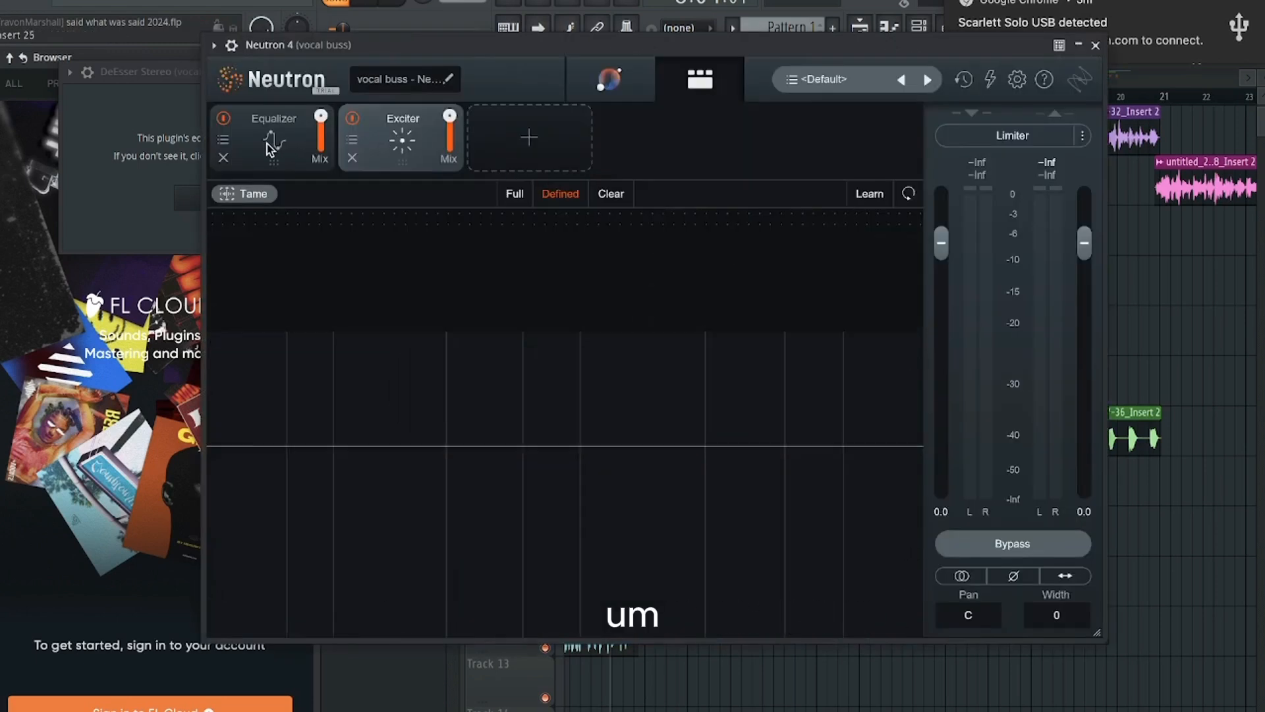
pyautogui.click(270, 148)
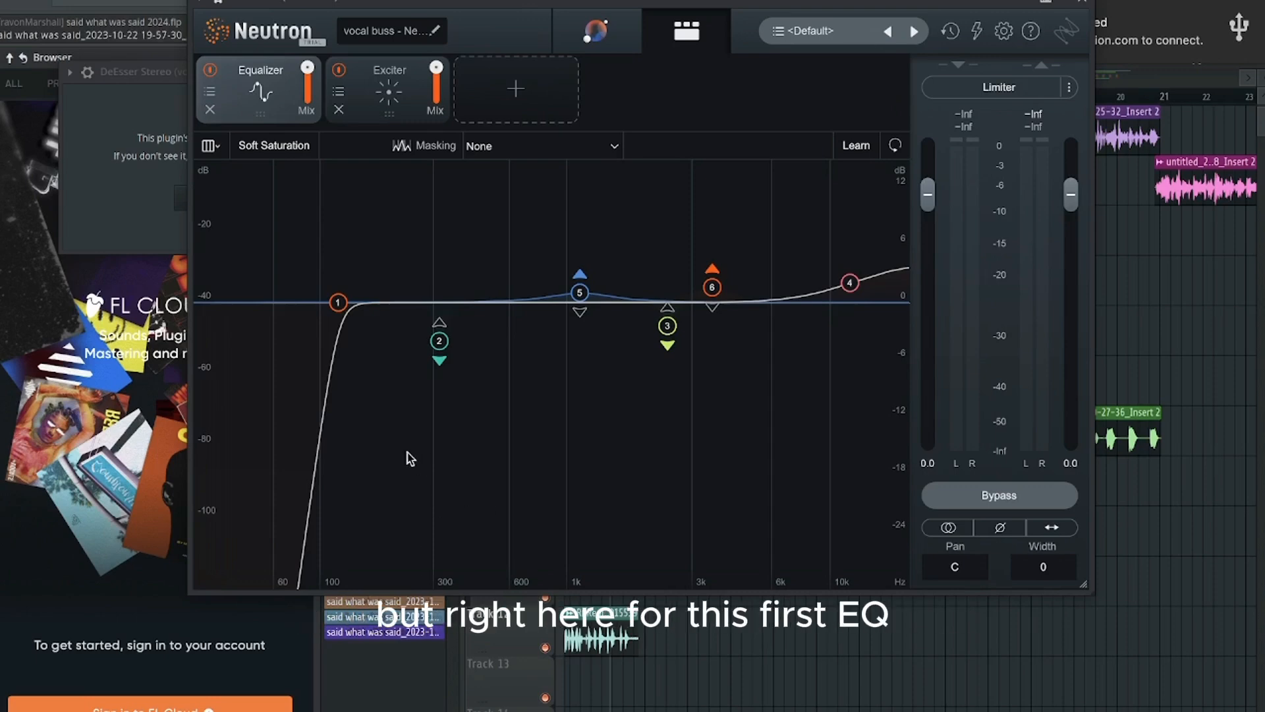
# Step: Examine the vocal buss Equalizer's band settings one by one, from the highpass through the low-mid cut to the upper-mid bands
pyautogui.click(337, 303)
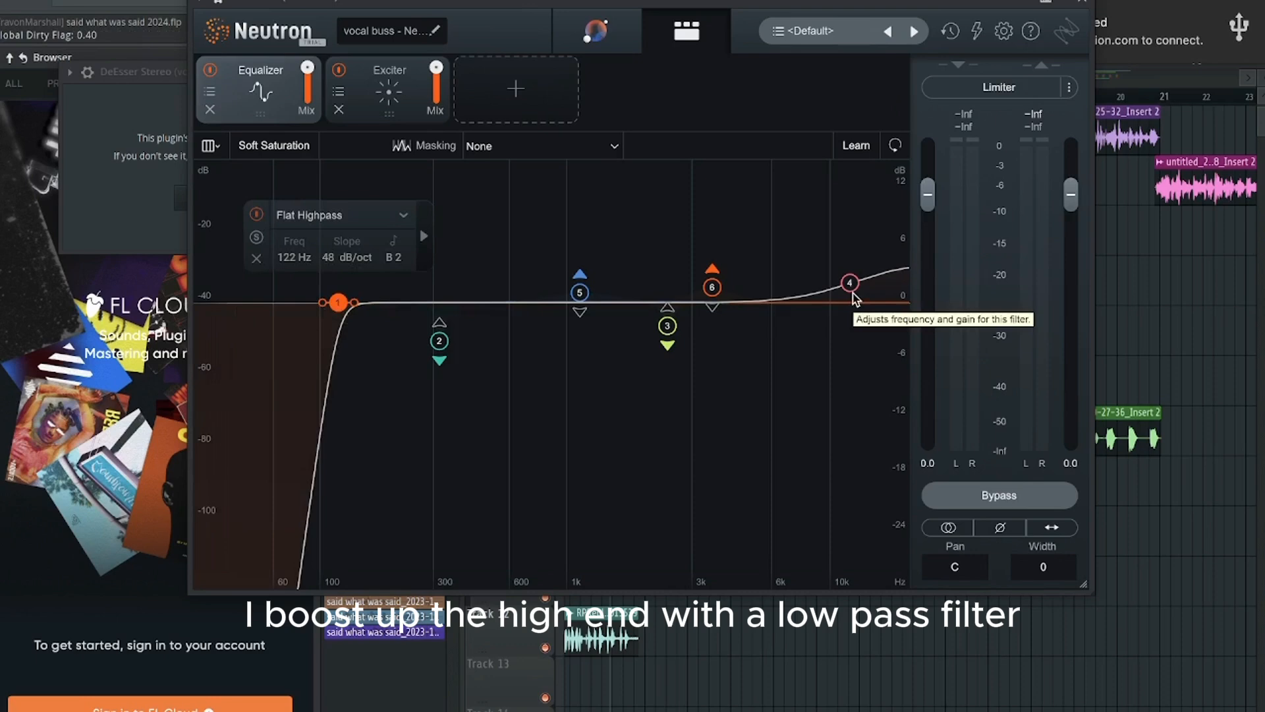
pyautogui.click(440, 342)
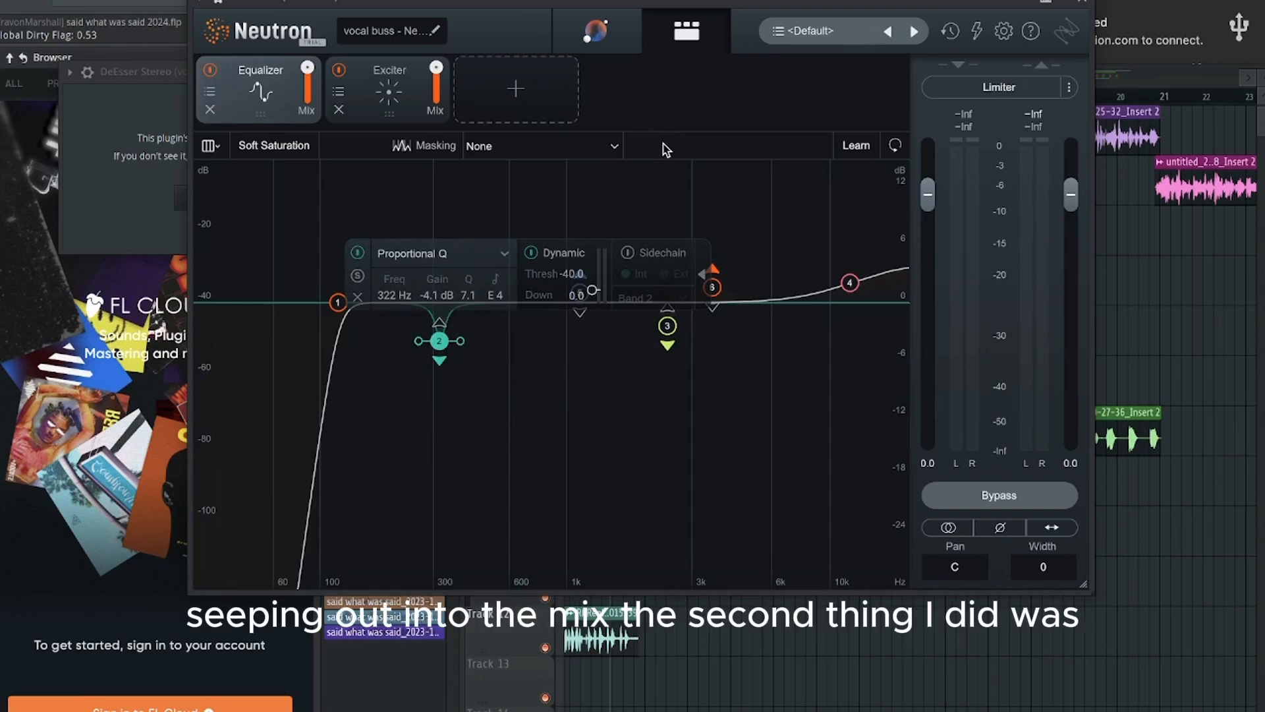
pyautogui.click(744, 206)
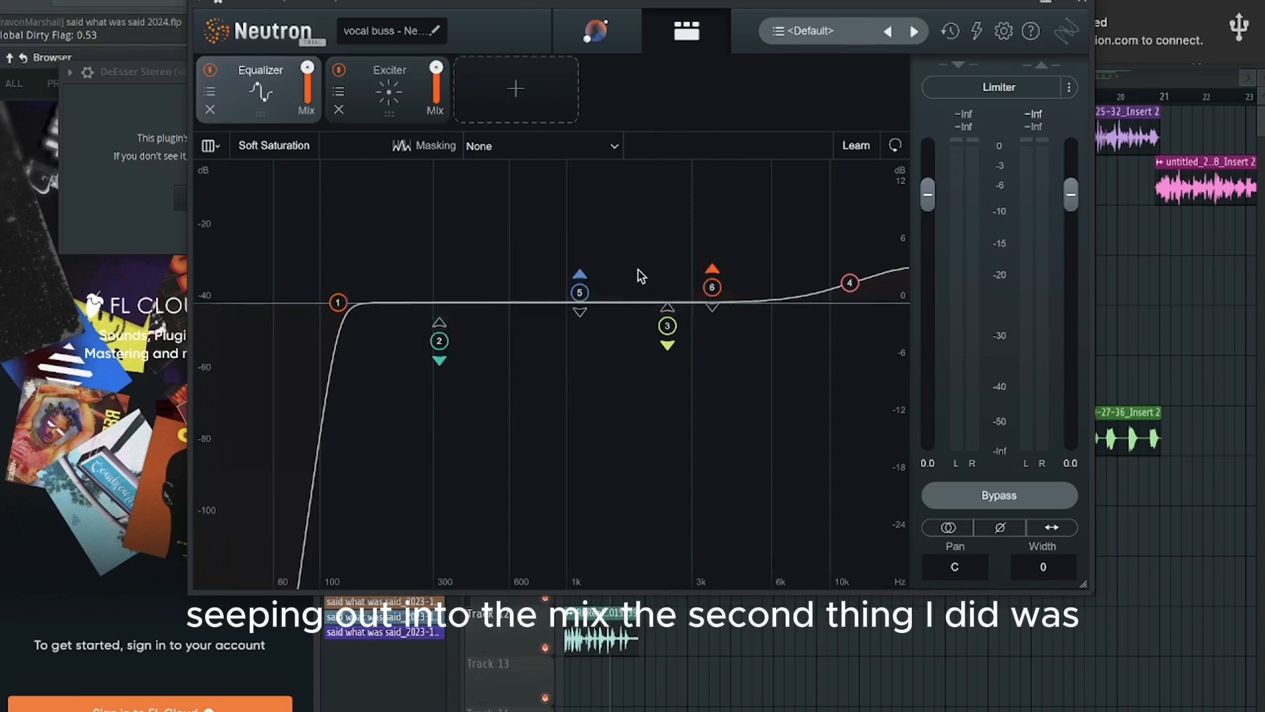
pyautogui.click(581, 293)
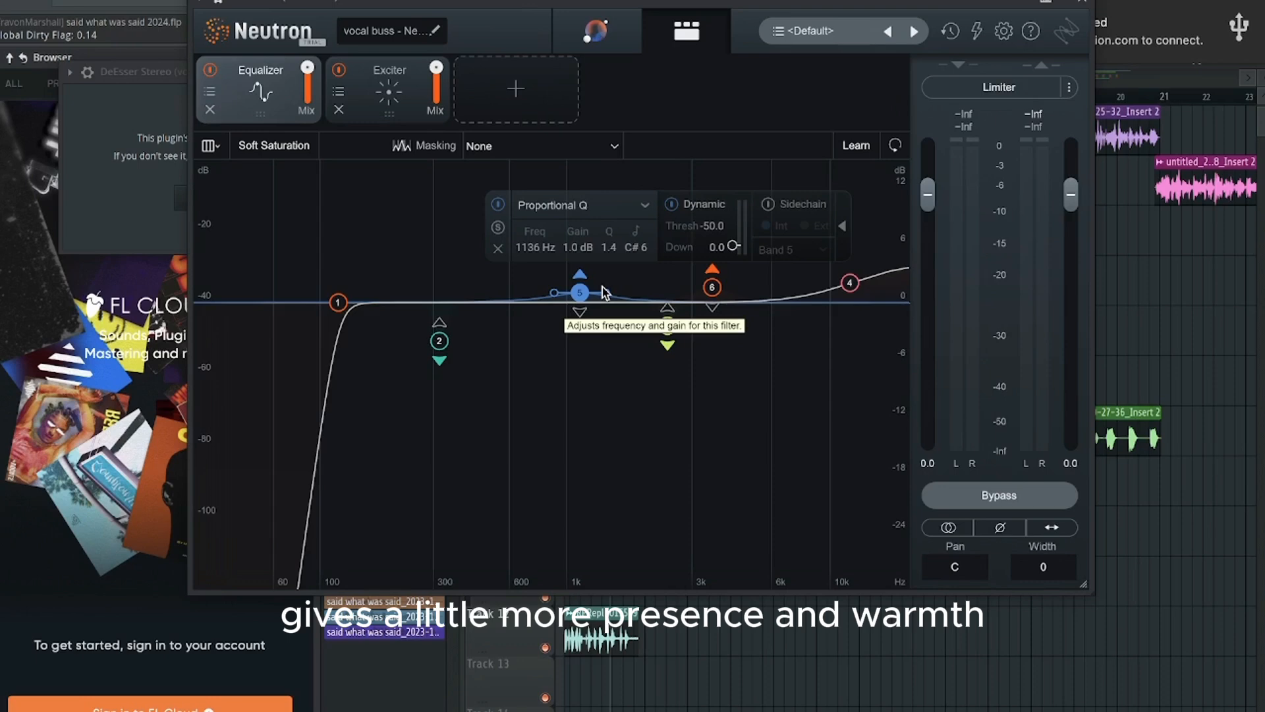
pyautogui.click(673, 330)
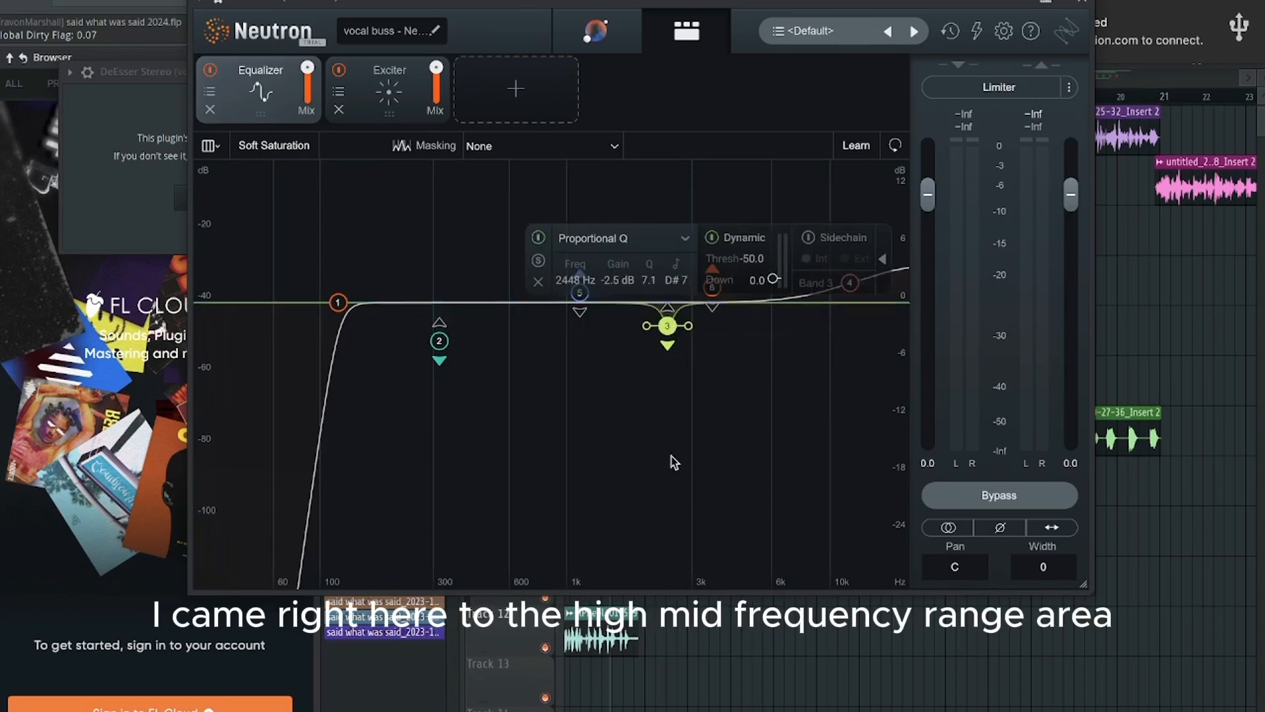
pyautogui.click(668, 344)
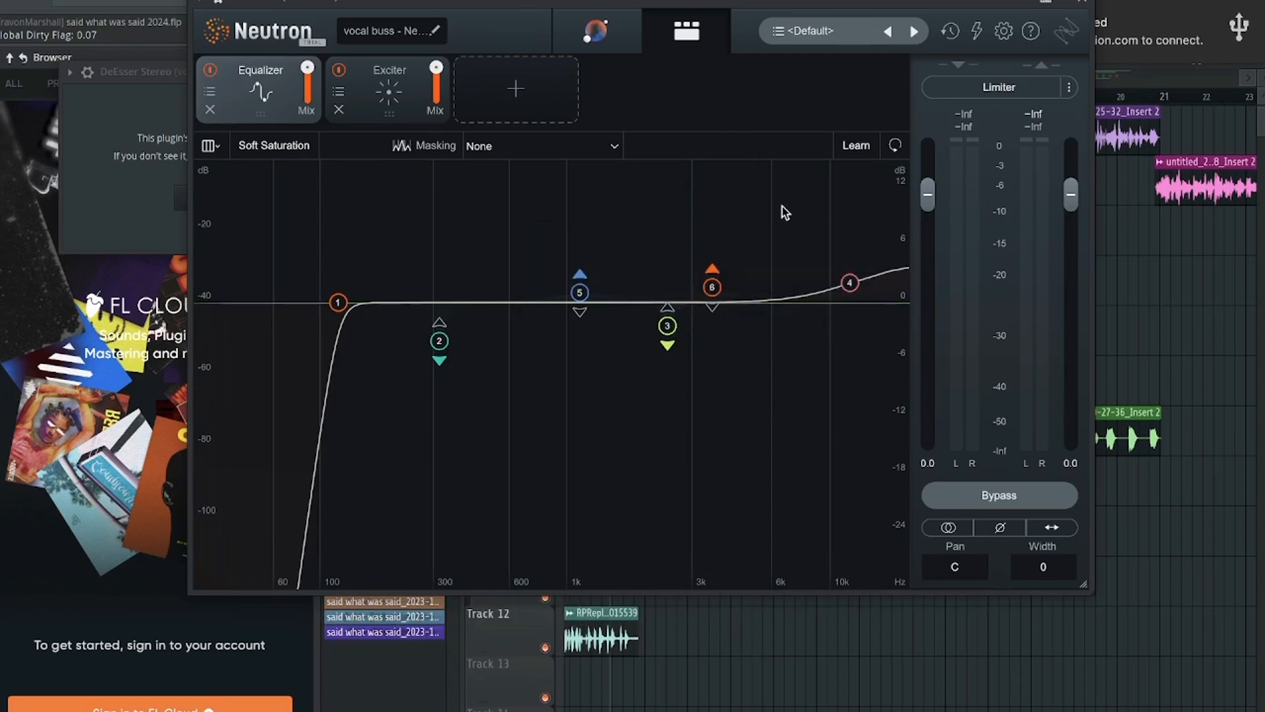
pyautogui.click(712, 286)
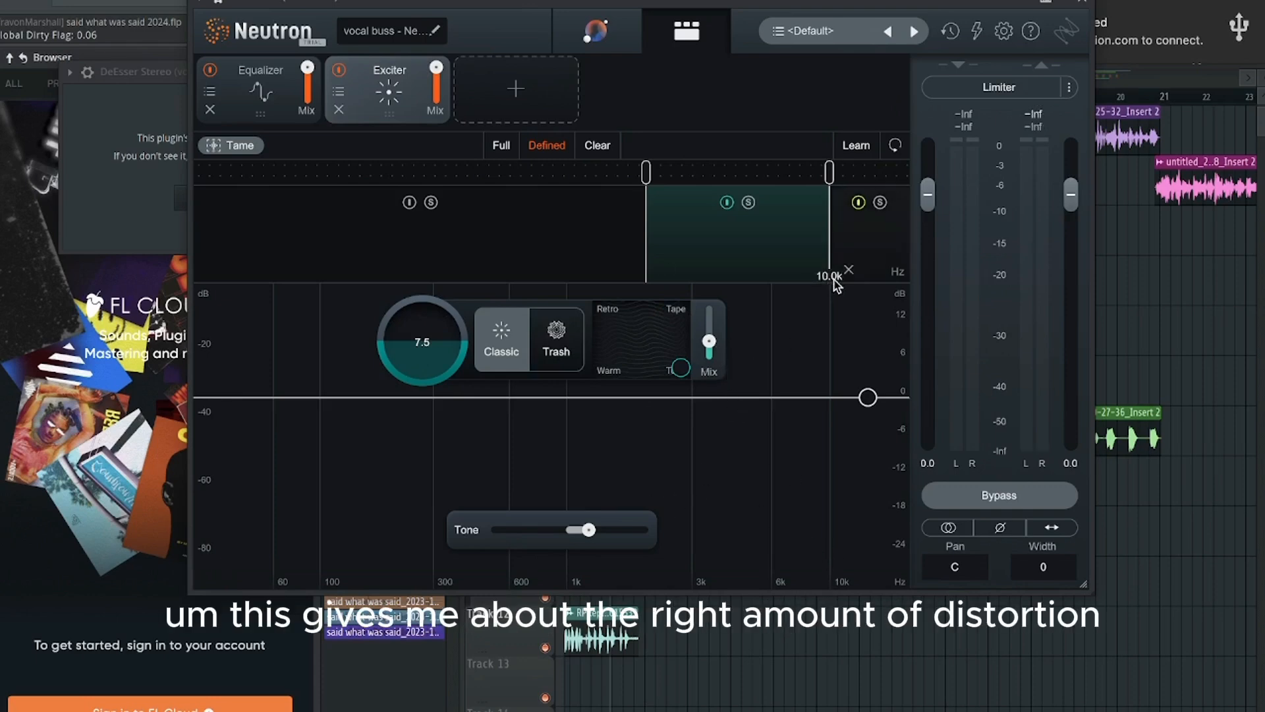
# Step: Examine the drive, Tape character, mix and tone settings of the Exciter's highest band in the first Neutron 4
pyautogui.click(885, 235)
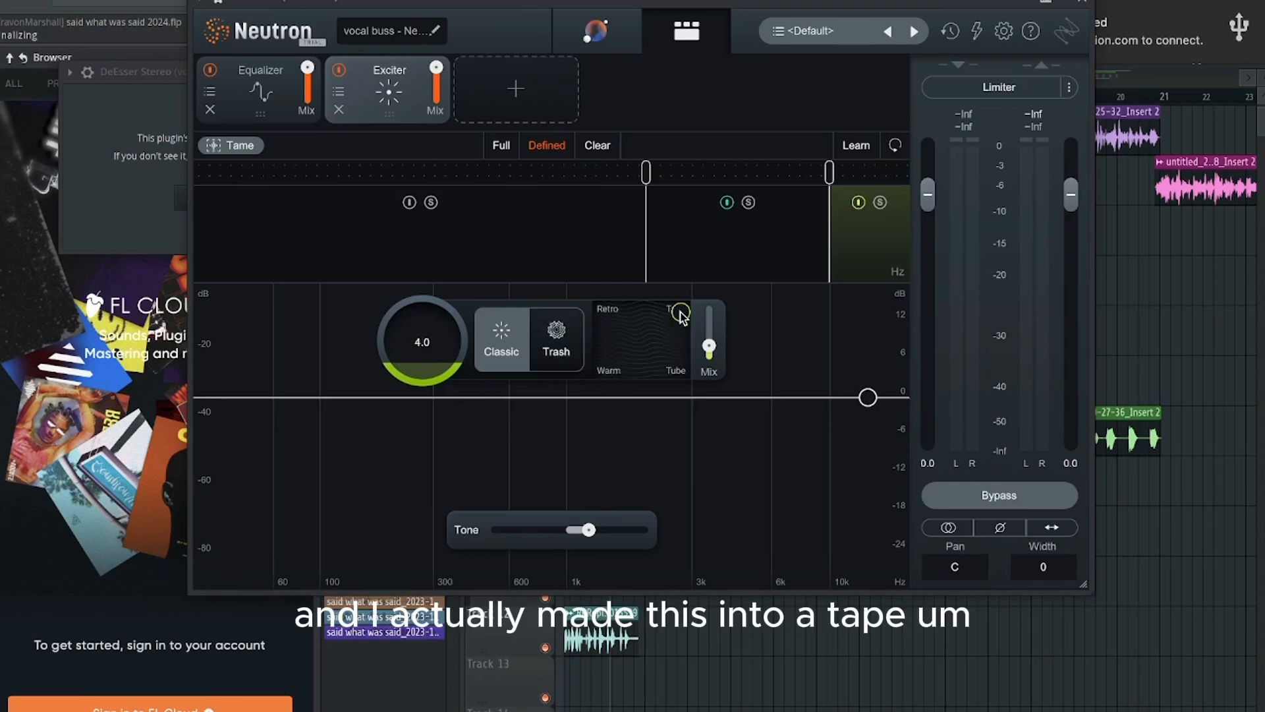
pyautogui.moveTo(681, 317)
pyautogui.mouseDown()
pyautogui.moveTo(683, 350)
pyautogui.moveTo(683, 312)
pyautogui.mouseUp()
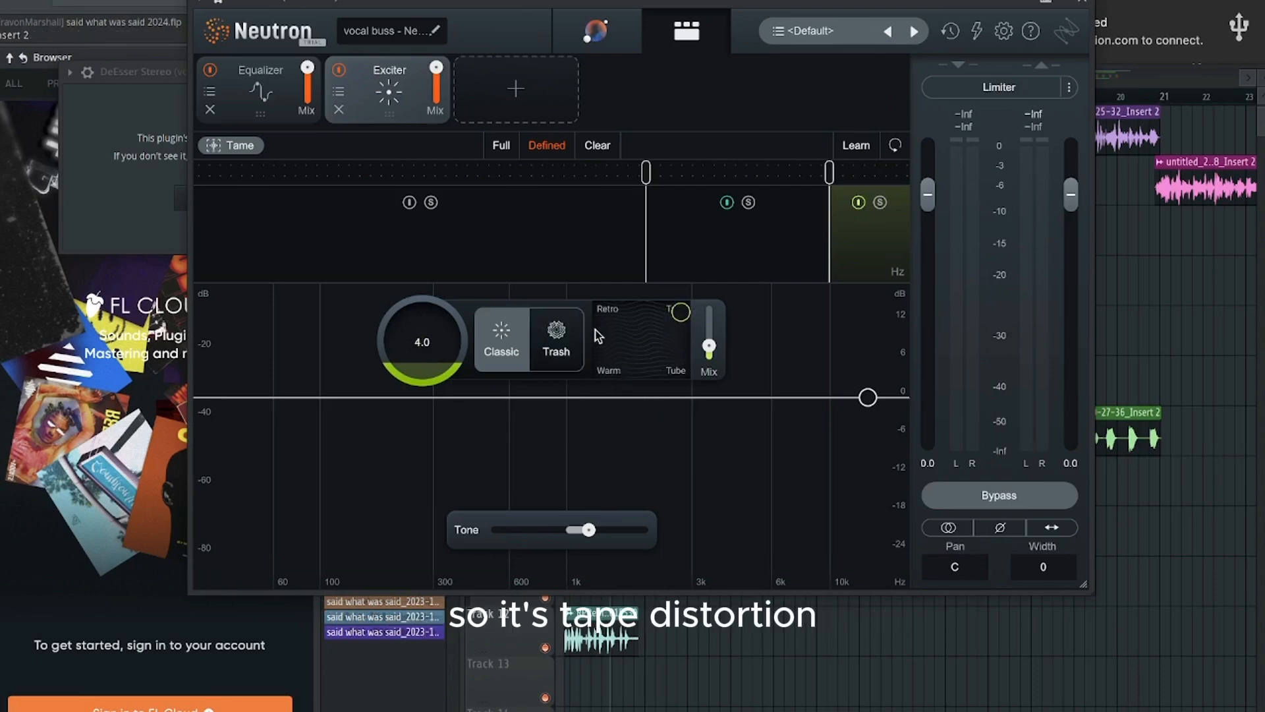
pyautogui.moveTo(716, 355)
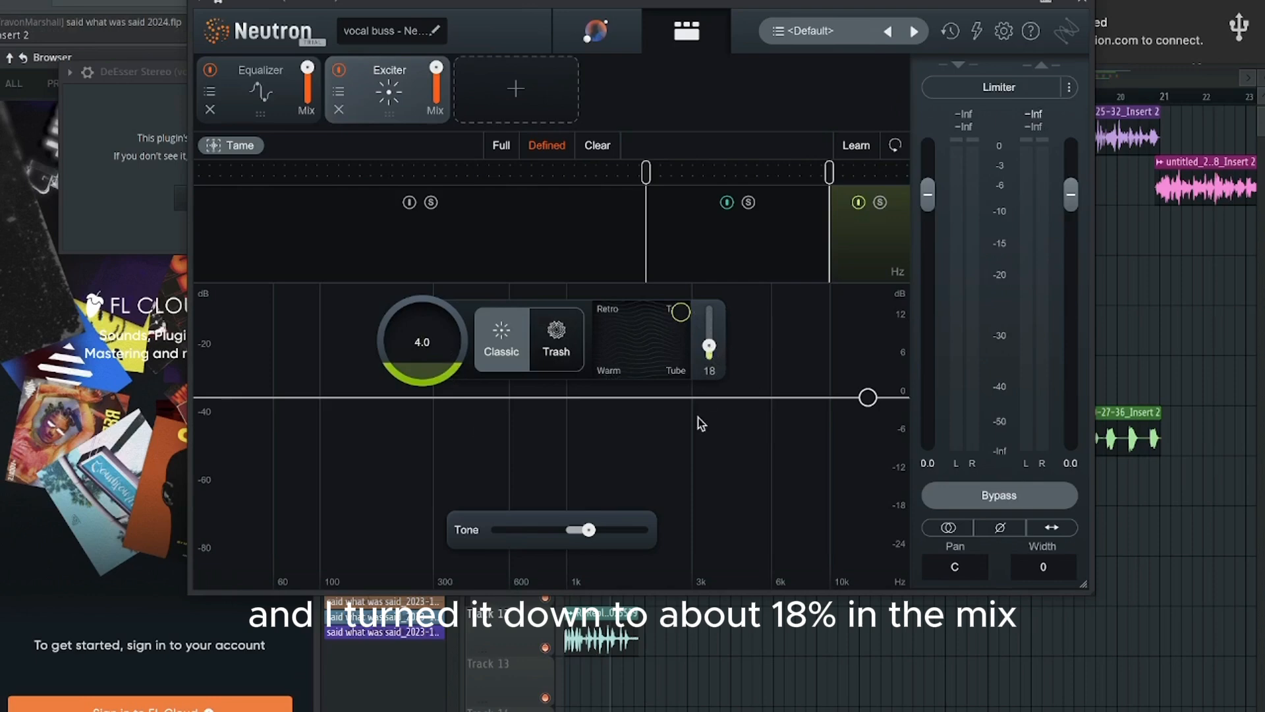
pyautogui.moveTo(589, 531)
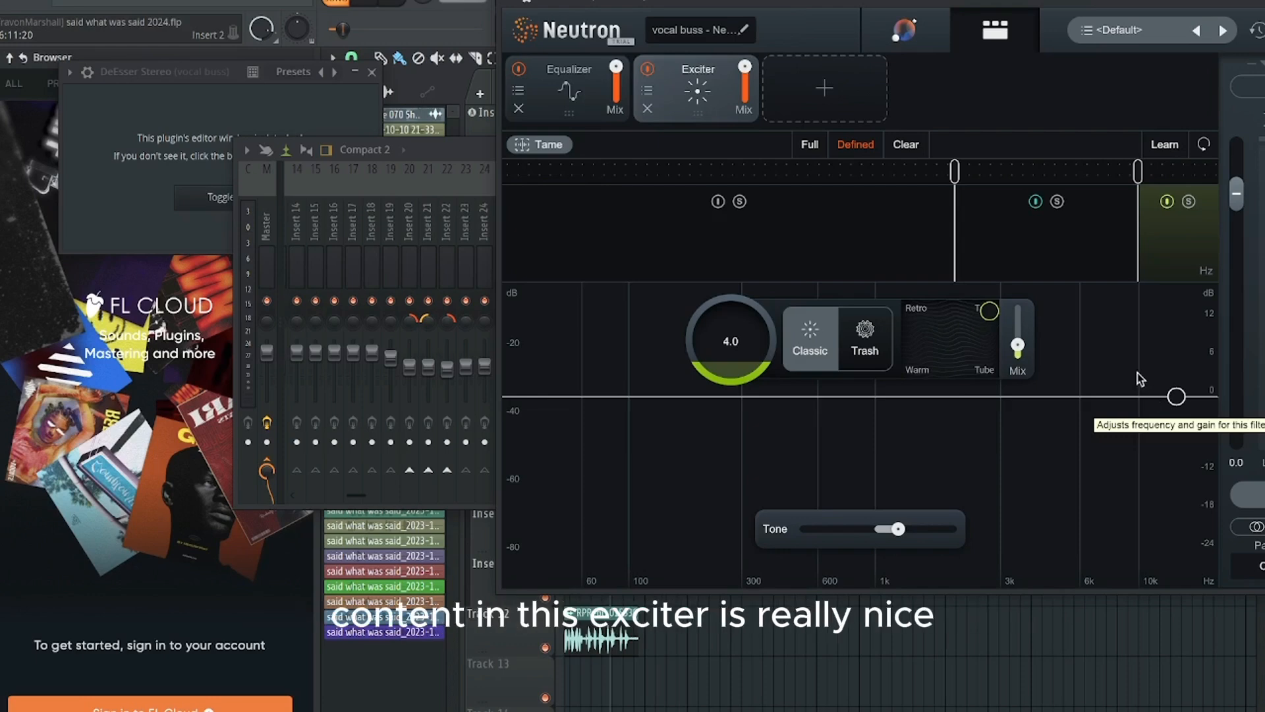
pyautogui.moveTo(963, 15); pyautogui.dragTo(927, 15)
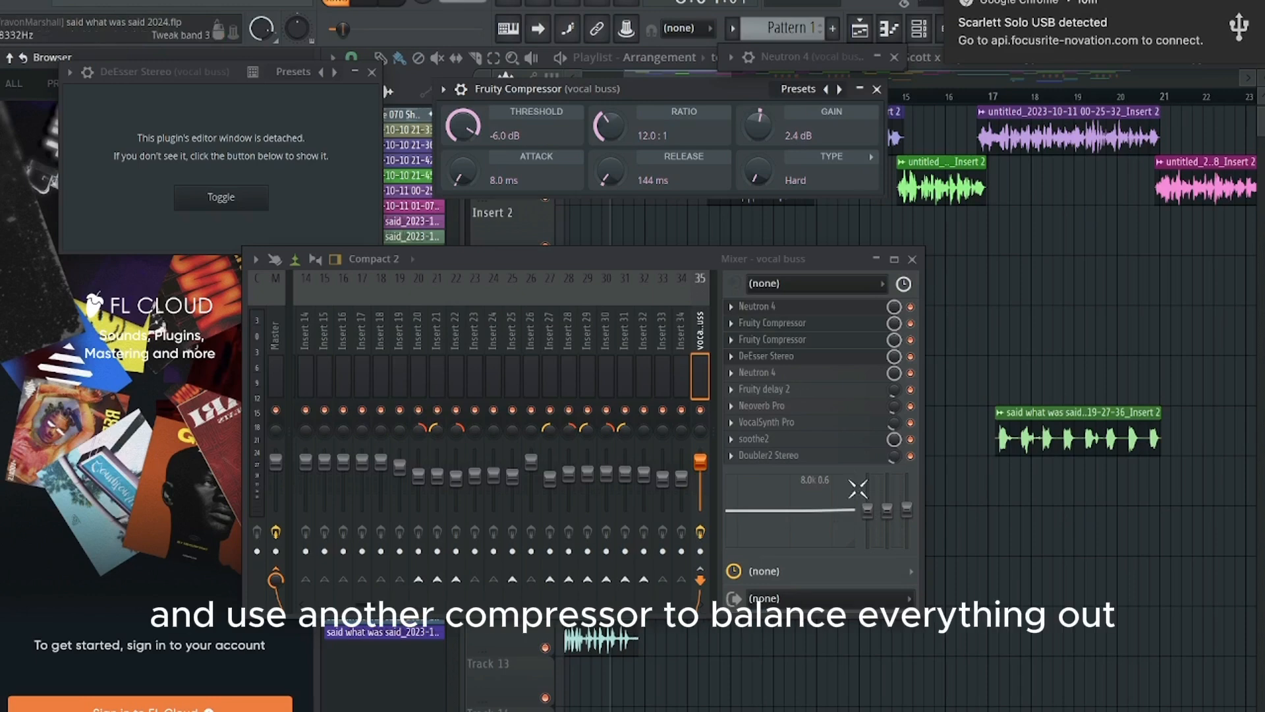
# Step: Open the first Fruity Compressor on the vocal buss and examine its threshold, ratio, gain, attack and release
pyautogui.click(810, 327)
pyautogui.click(808, 326)
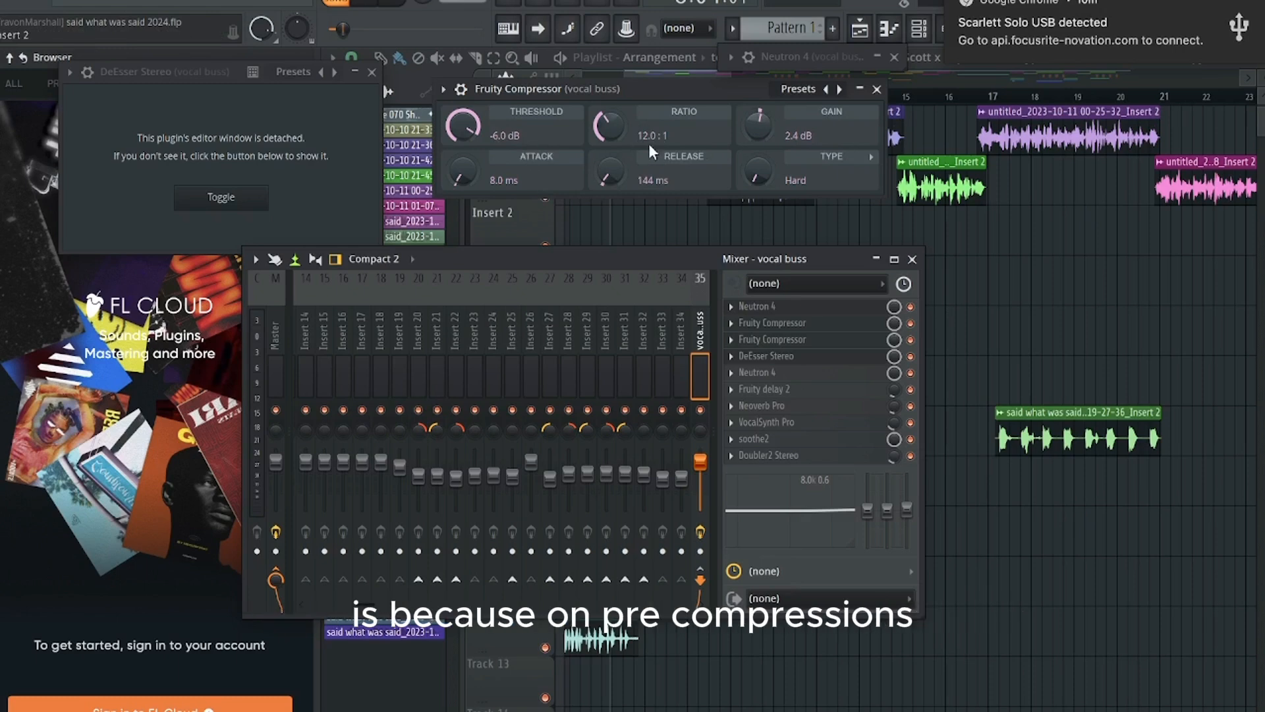
pyautogui.moveTo(614, 92); pyautogui.dragTo(605, 80)
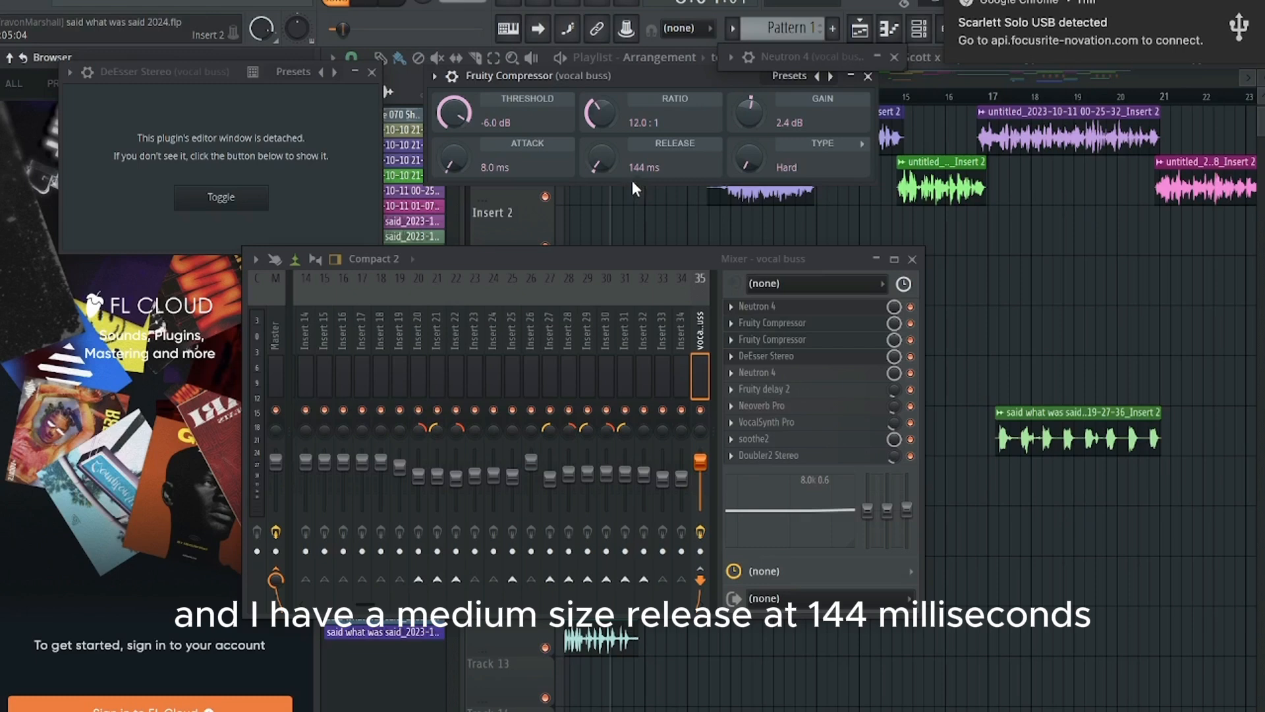
# Step: Open the second Fruity Compressor on the vocal buss, review its compression settings and close it
pyautogui.click(822, 346)
pyautogui.moveTo(822, 203); pyautogui.dragTo(694, 58)
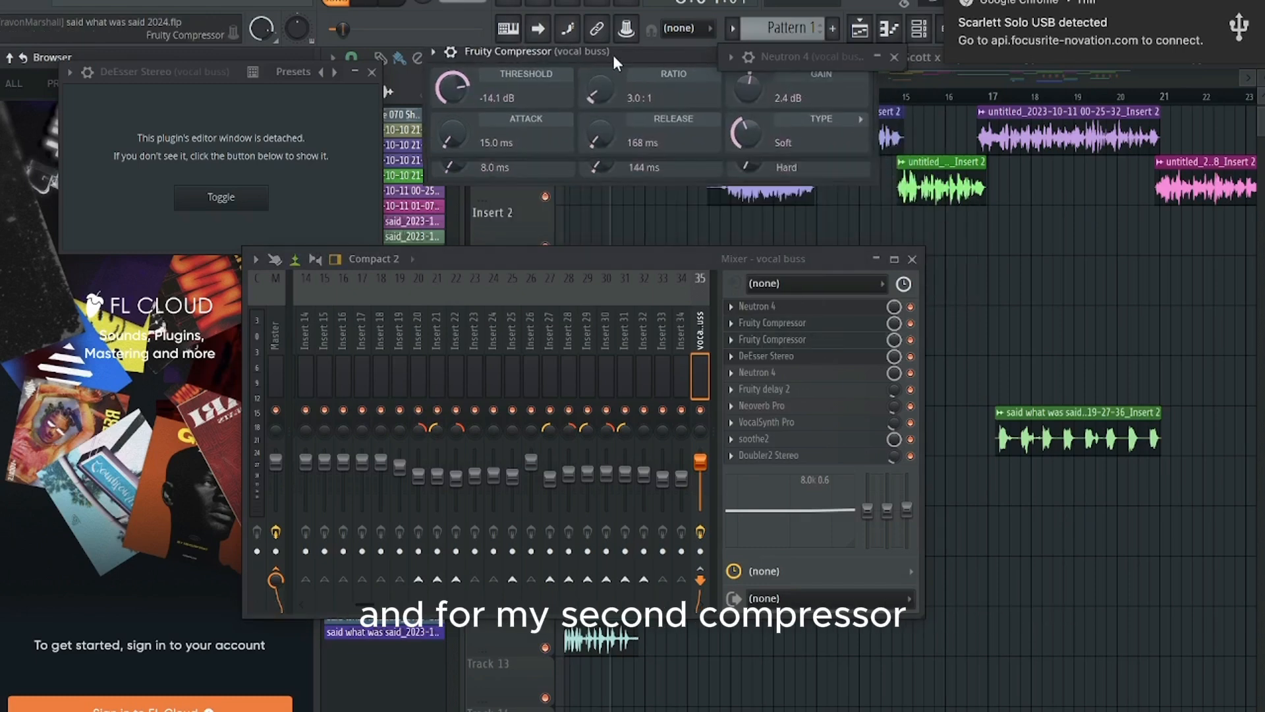
pyautogui.moveTo(613, 54); pyautogui.dragTo(628, 100)
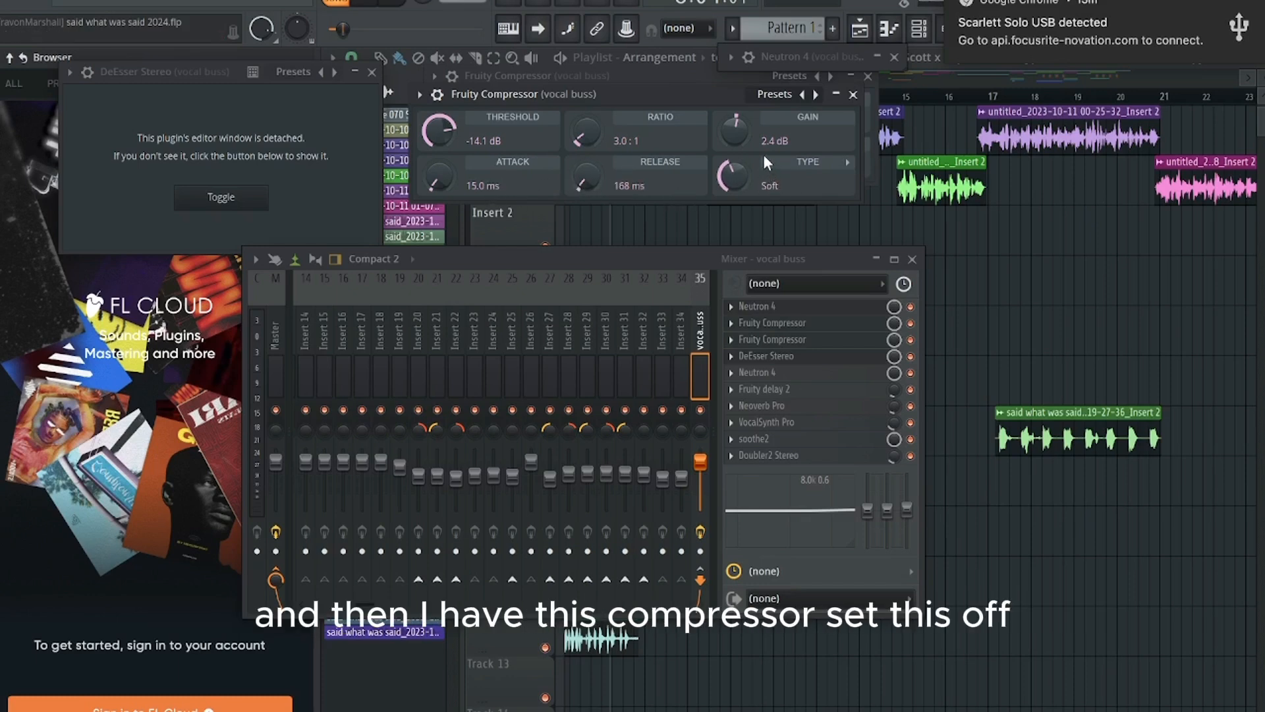
pyautogui.click(854, 95)
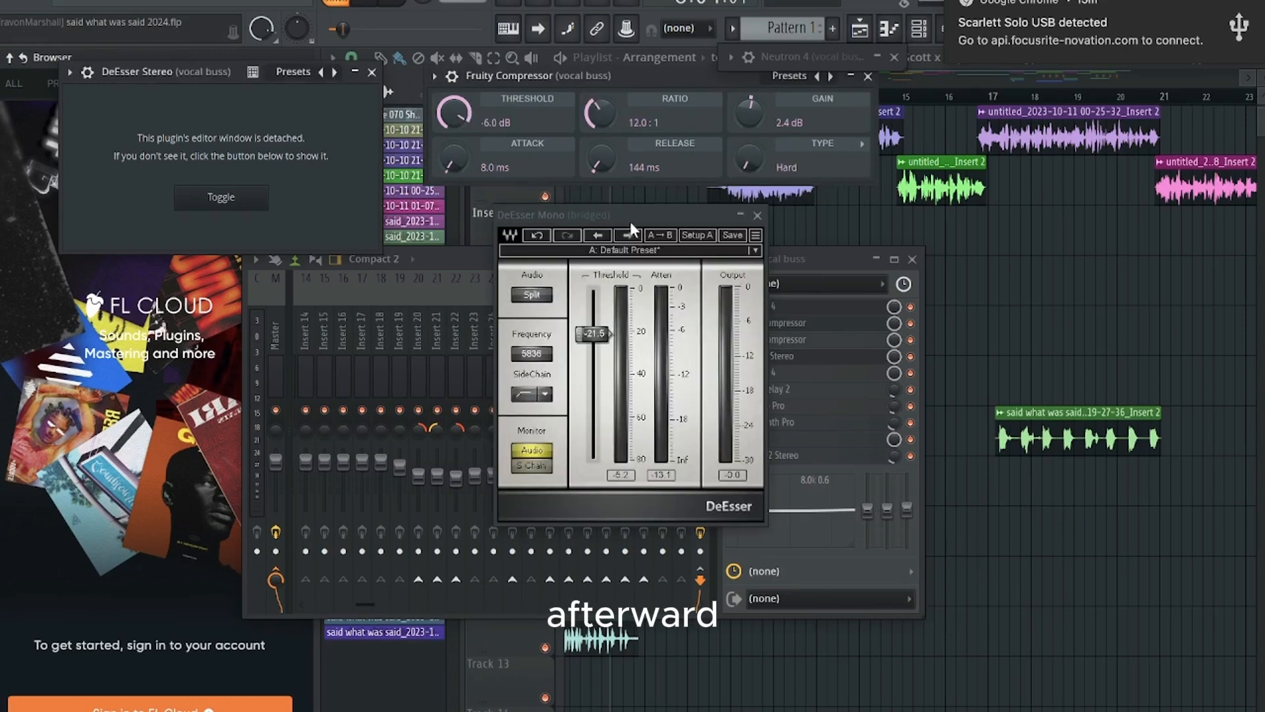
# Step: Examine the vocal buss DeEsser's threshold and frequency settings and close its window
pyautogui.moveTo(620, 214); pyautogui.dragTo(562, 146)
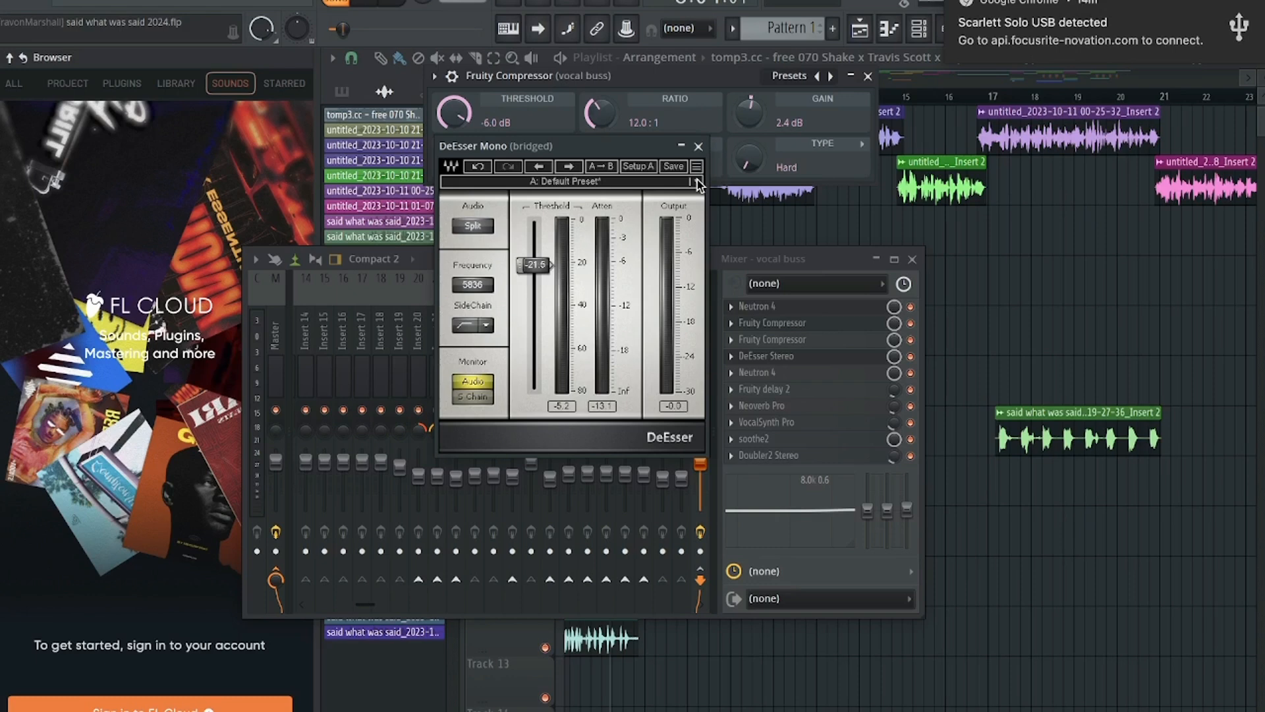
pyautogui.click(701, 145)
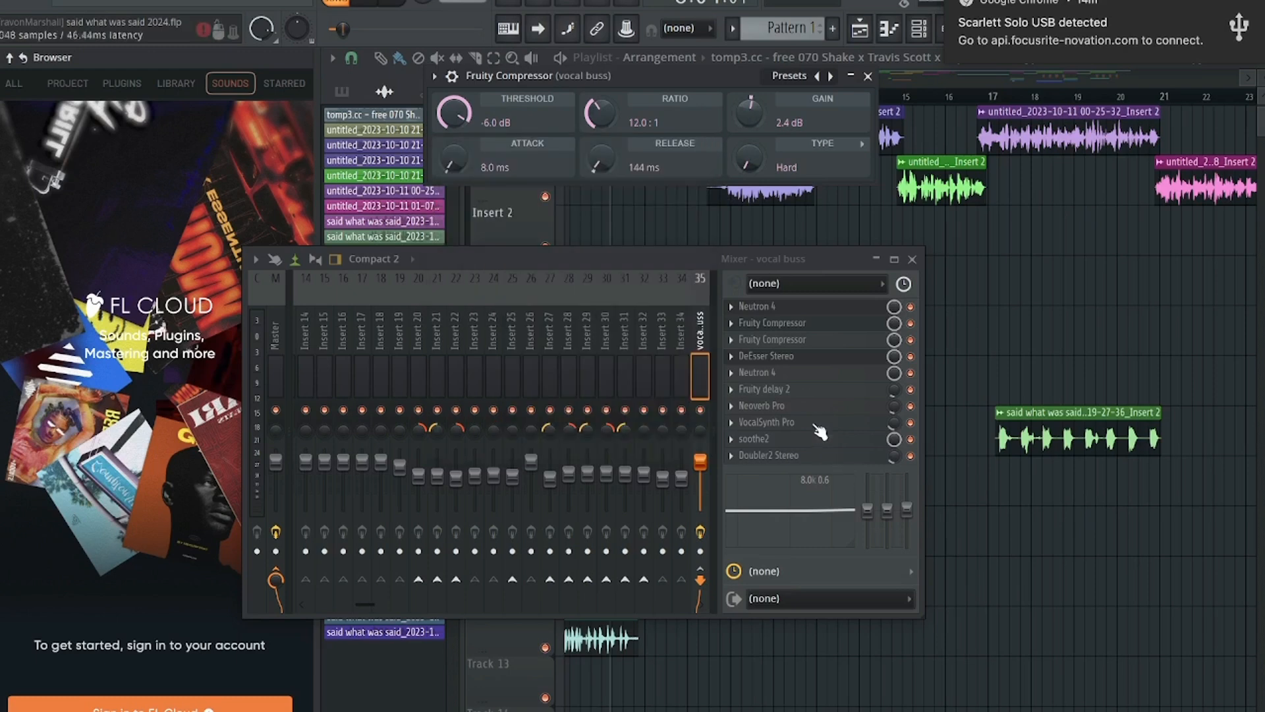
# Step: Open the second Neutron 4 on the vocal buss and examine its Exciter's highest band, including drive, Tape character and mix
pyautogui.click(793, 370)
pyautogui.moveTo(683, 183); pyautogui.dragTo(675, 87)
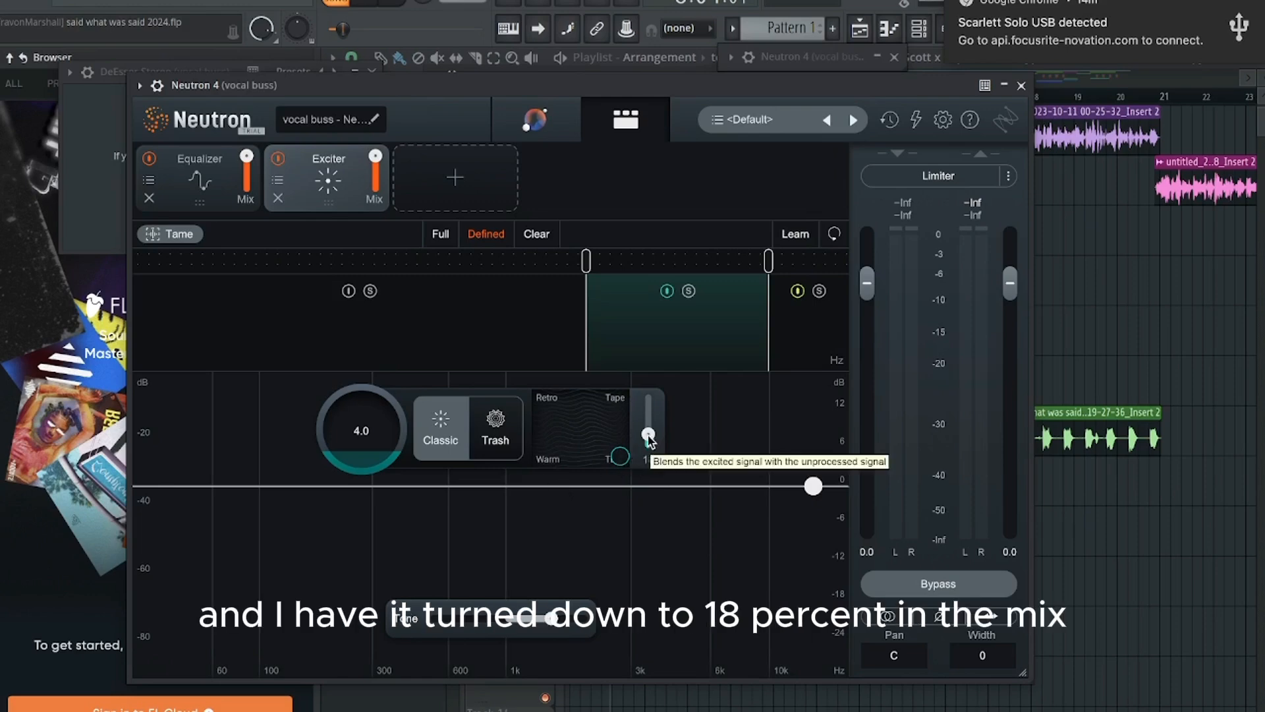
pyautogui.click(794, 353)
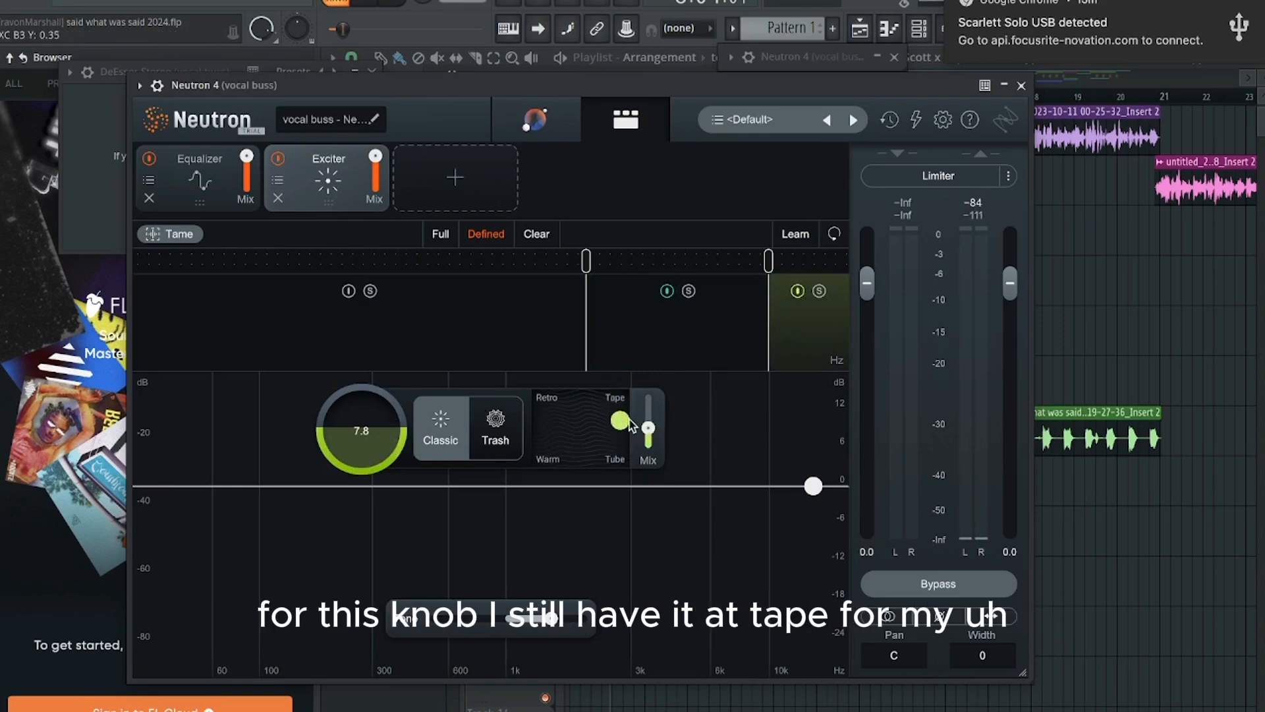
pyautogui.moveTo(650, 432)
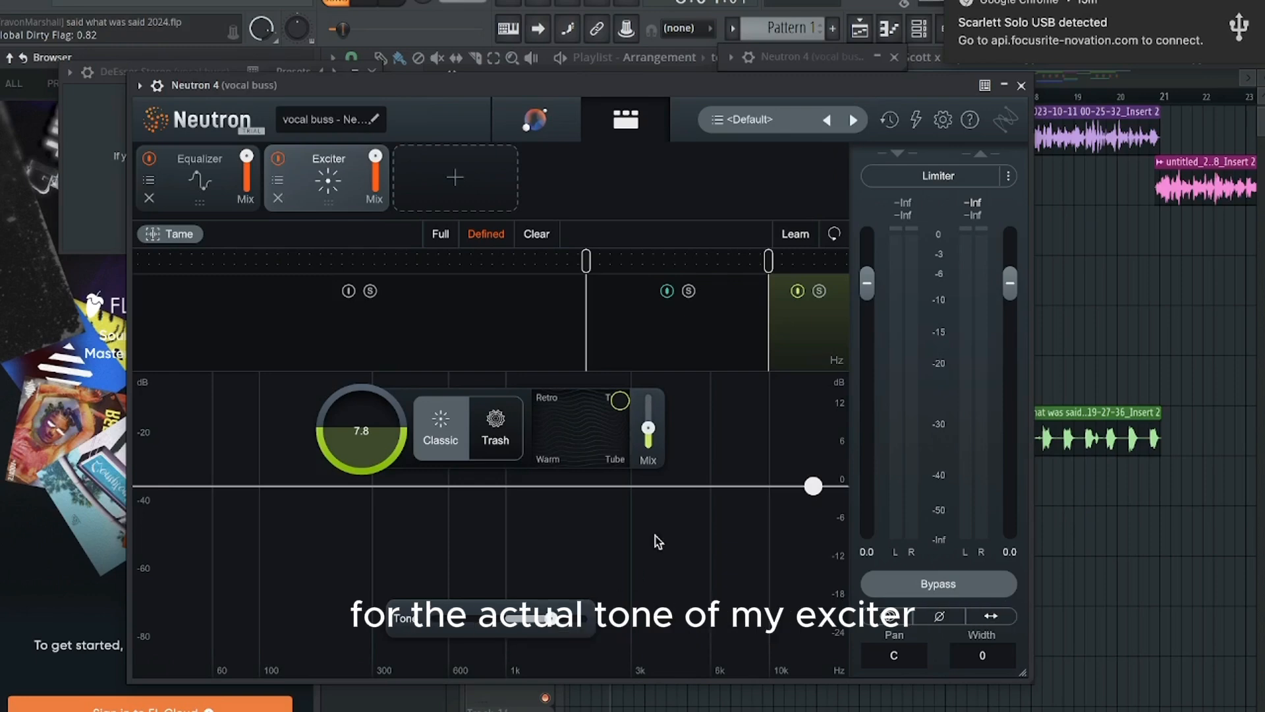
pyautogui.press('Escape')
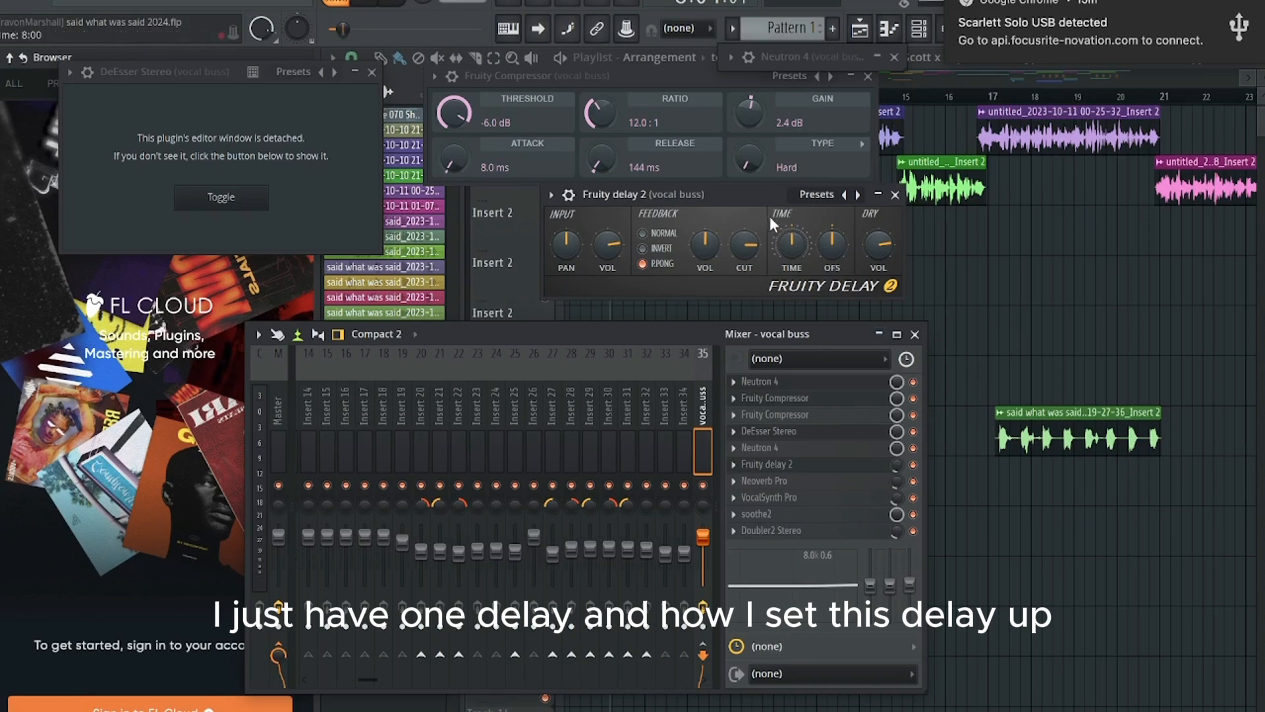
# Step: Review the Fruity delay 2 settings and open Neoverb Pro on the vocal buss to examine its reverb blend and Reverb EQ
pyautogui.moveTo(723, 191); pyautogui.dragTo(651, 161)
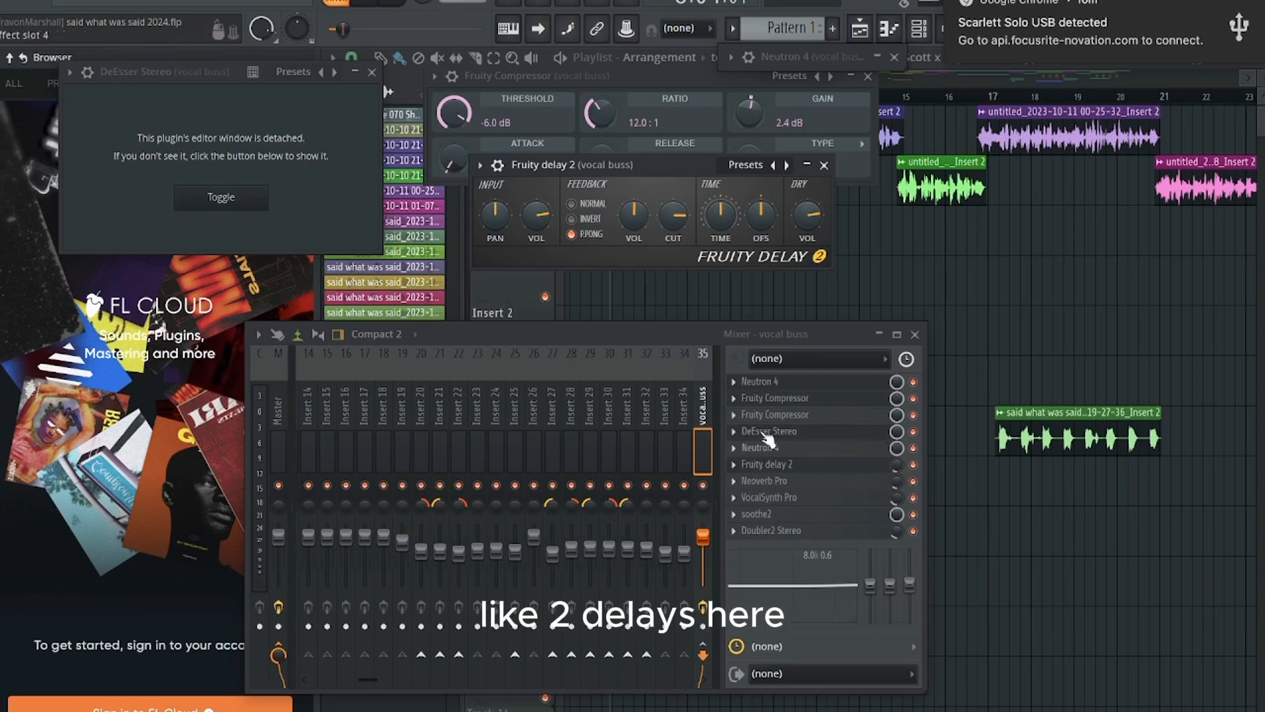
pyautogui.click(794, 482)
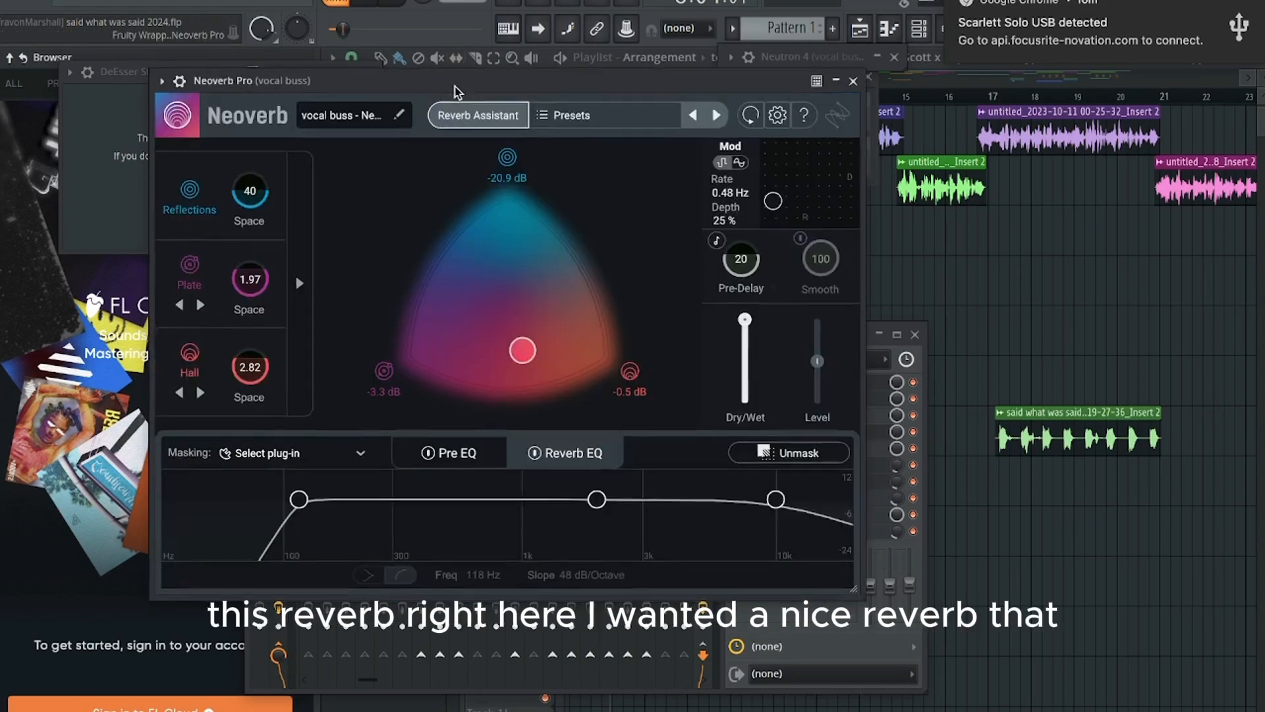
pyautogui.moveTo(463, 88); pyautogui.dragTo(511, 65)
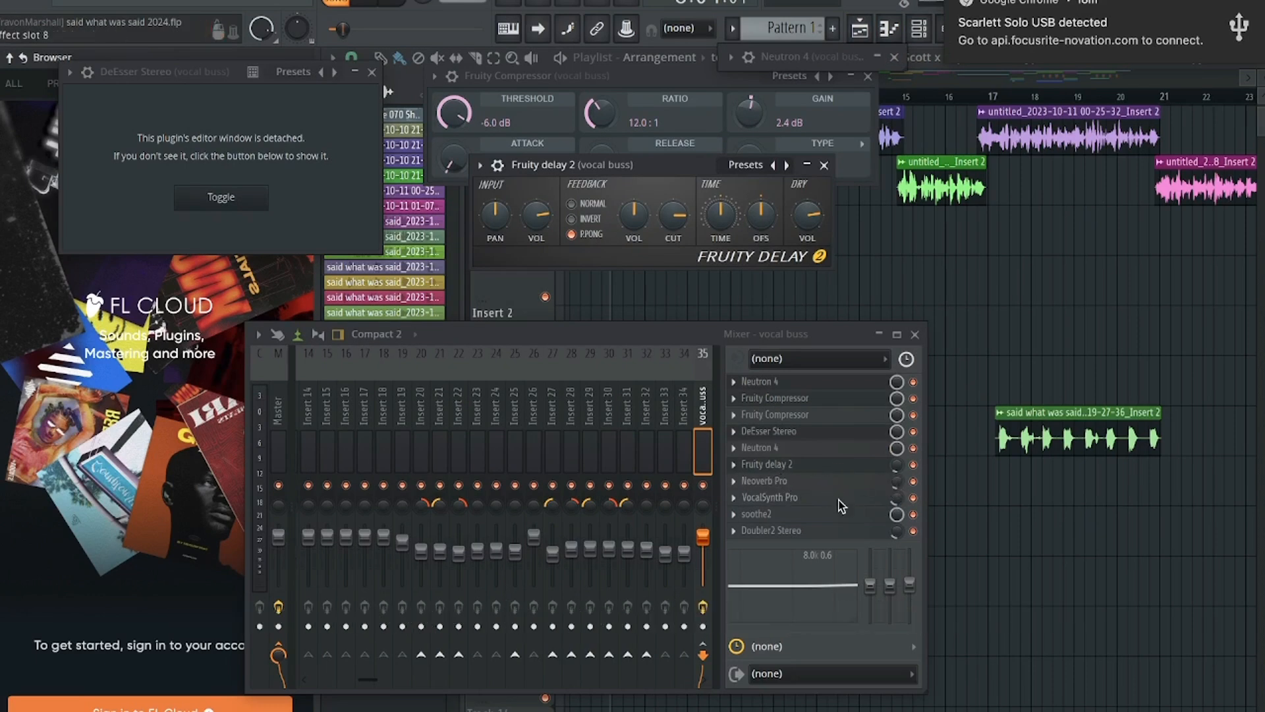
# Step: Open VocalSynth Pro on the vocal buss and examine its settings
pyautogui.click(768, 497)
pyautogui.moveTo(802, 107); pyautogui.dragTo(659, 3)
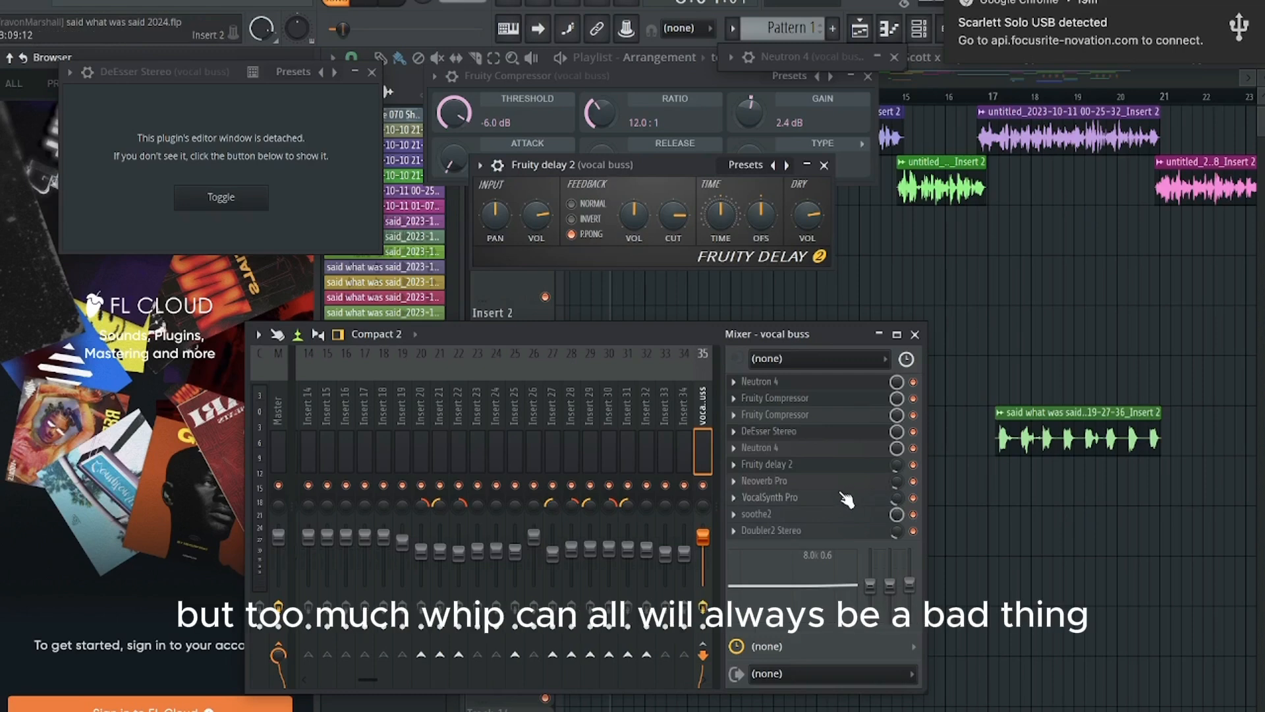
# Step: Move Doubler2 Stereo above soothe2 in the vocal buss effects chain and open the Doubler2 editor
pyautogui.scroll(-1, 843, 496)
pyautogui.scroll(1, 843, 515)
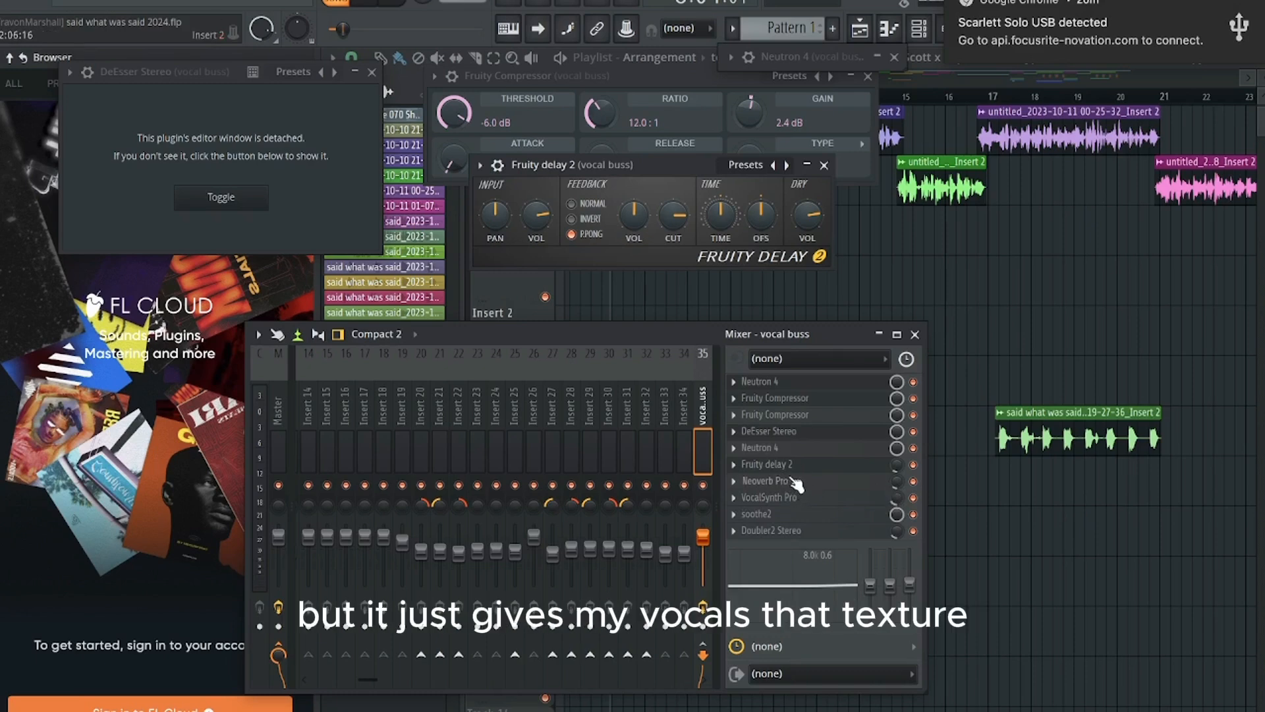
pyautogui.moveTo(823, 515); pyautogui.dragTo(811, 525)
pyautogui.click(806, 517)
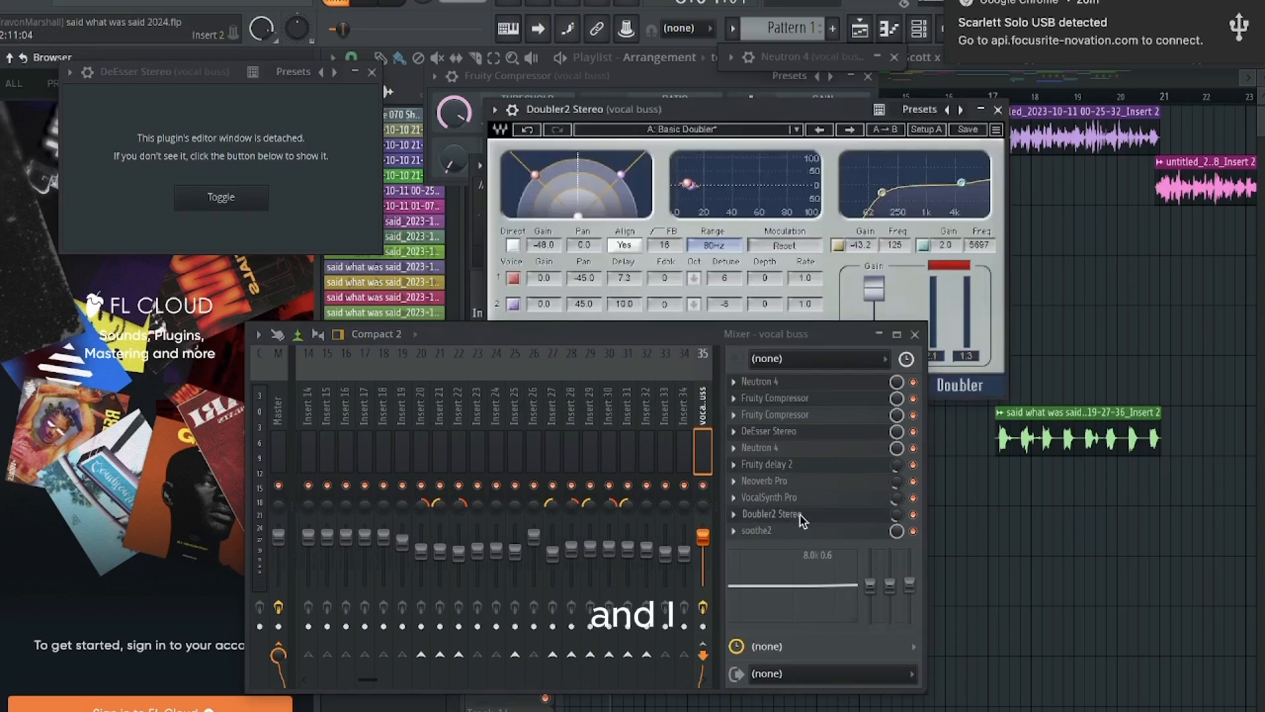
pyautogui.moveTo(593, 334); pyautogui.dragTo(597, 377)
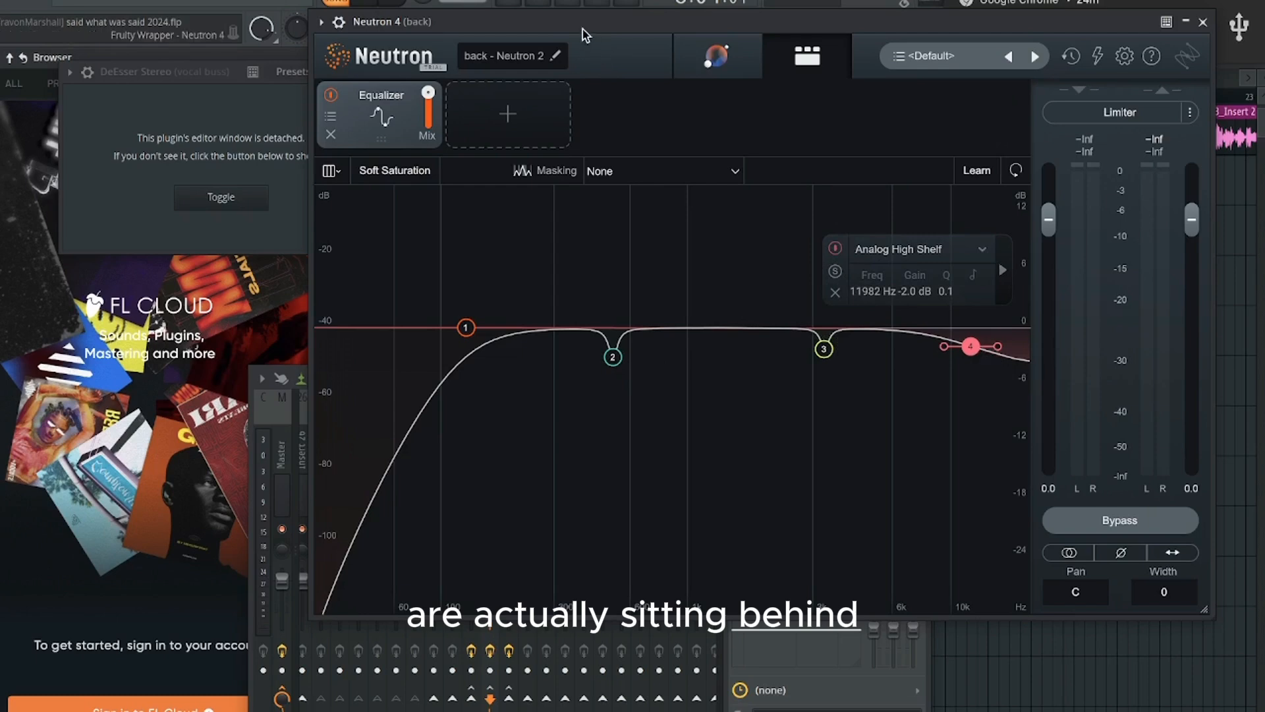
# Step: Set the back track's Fruity Compressor to a -17.8 dB threshold, 13.2 ms attack and 141 ms release
pyautogui.moveTo(583, 29); pyautogui.dragTo(527, 253)
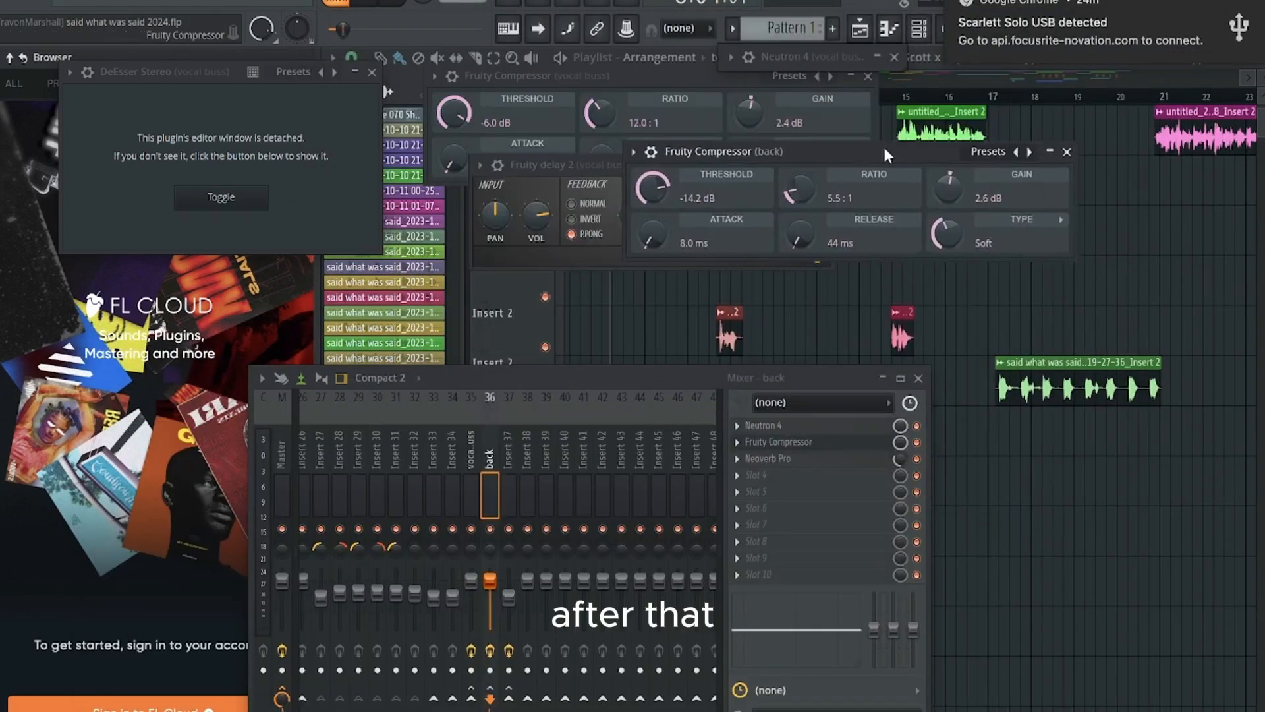
pyautogui.moveTo(884, 147); pyautogui.dragTo(860, 172)
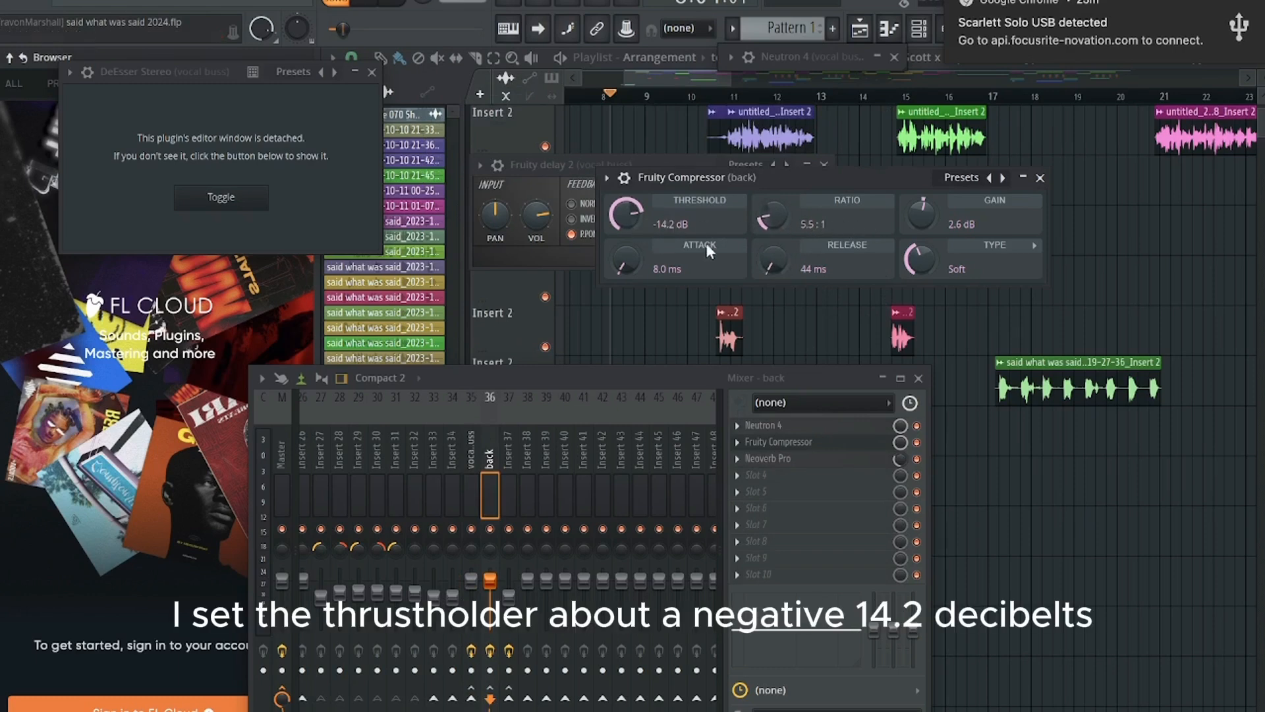
pyautogui.moveTo(625, 214); pyautogui.dragTo(625, 219)
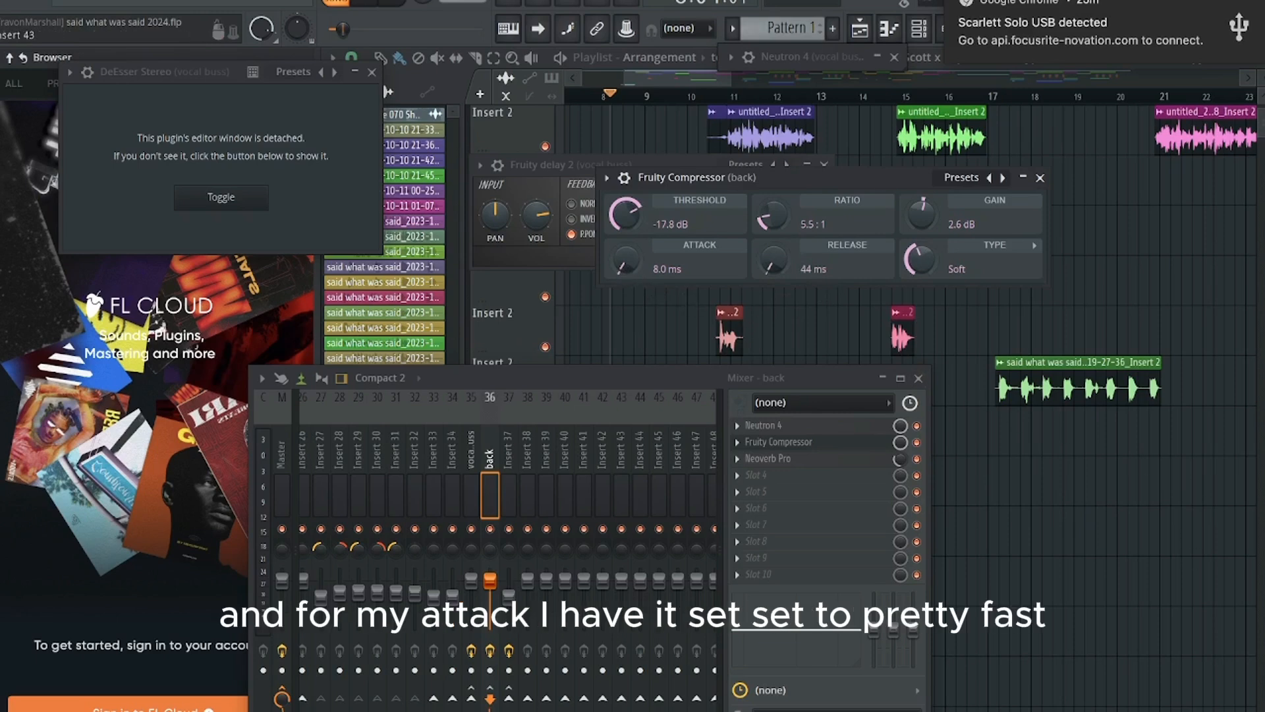
pyautogui.moveTo(625, 262); pyautogui.dragTo(625, 251)
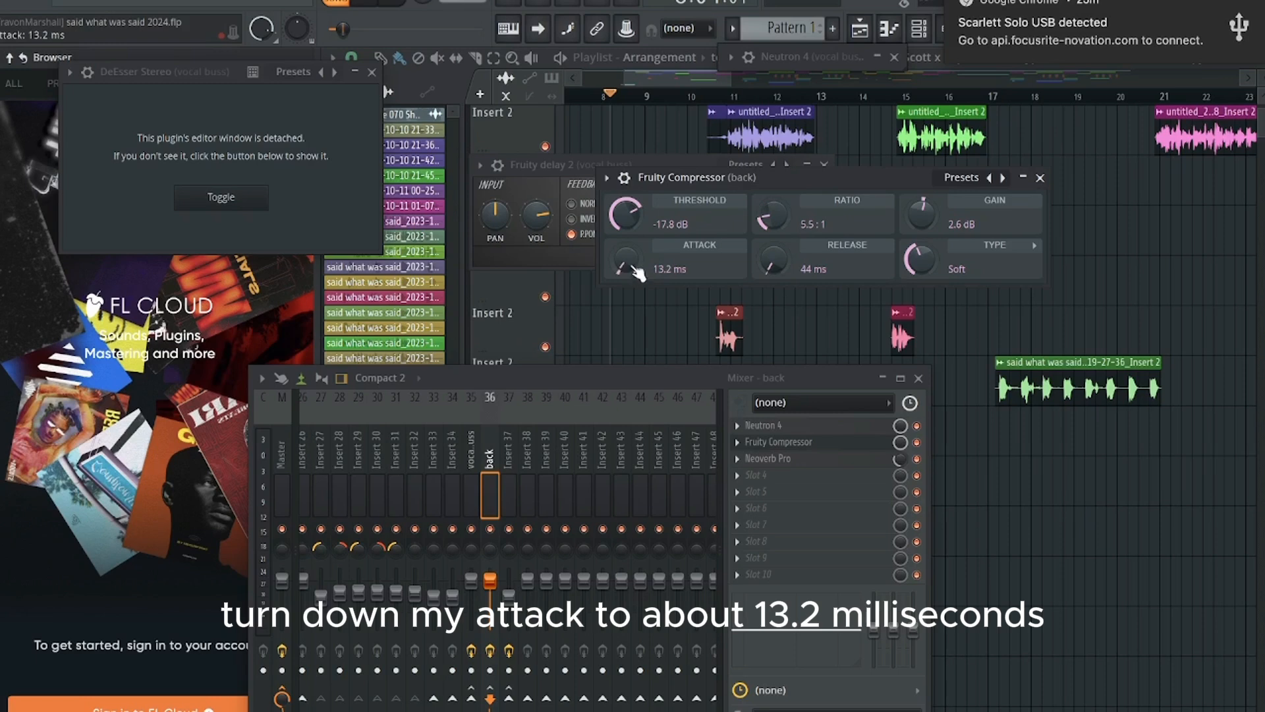
pyautogui.moveTo(783, 273); pyautogui.dragTo(782, 247)
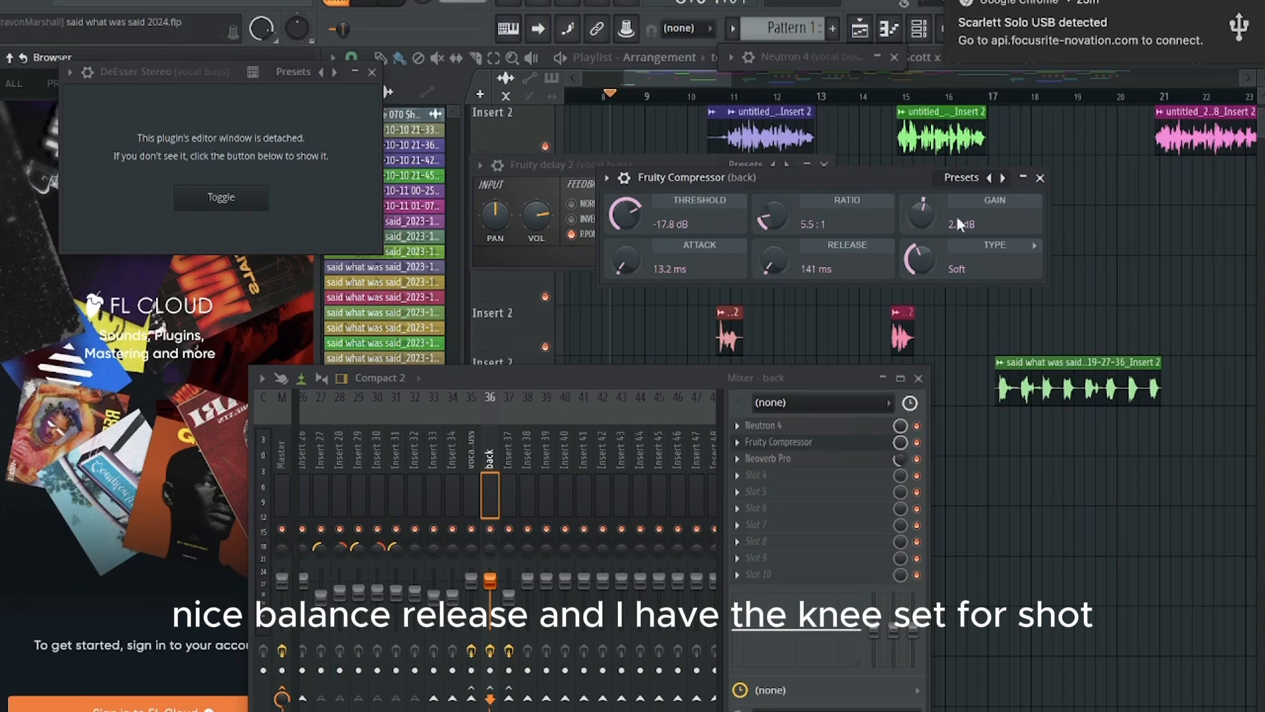
pyautogui.click(1044, 179)
# Step: Open Neoverb Pro on the back track and examine its reverb blend and Reverb EQ
pyautogui.click(778, 460)
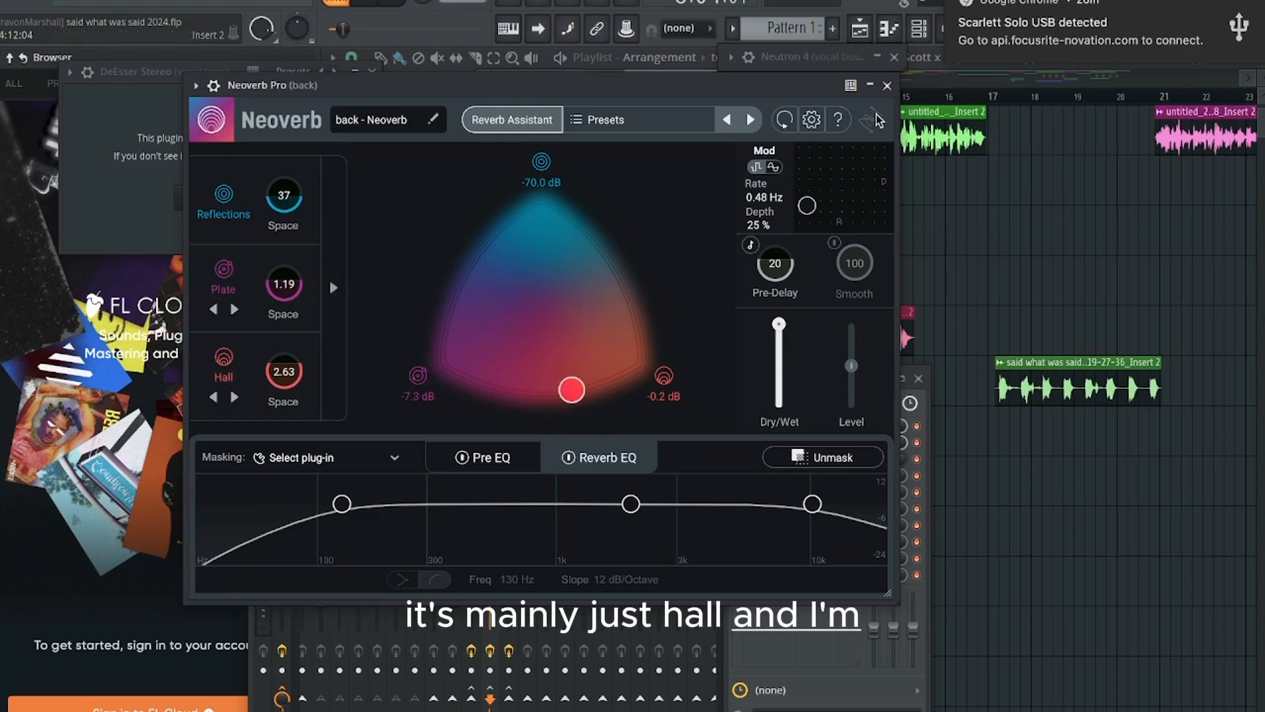
pyautogui.click(887, 86)
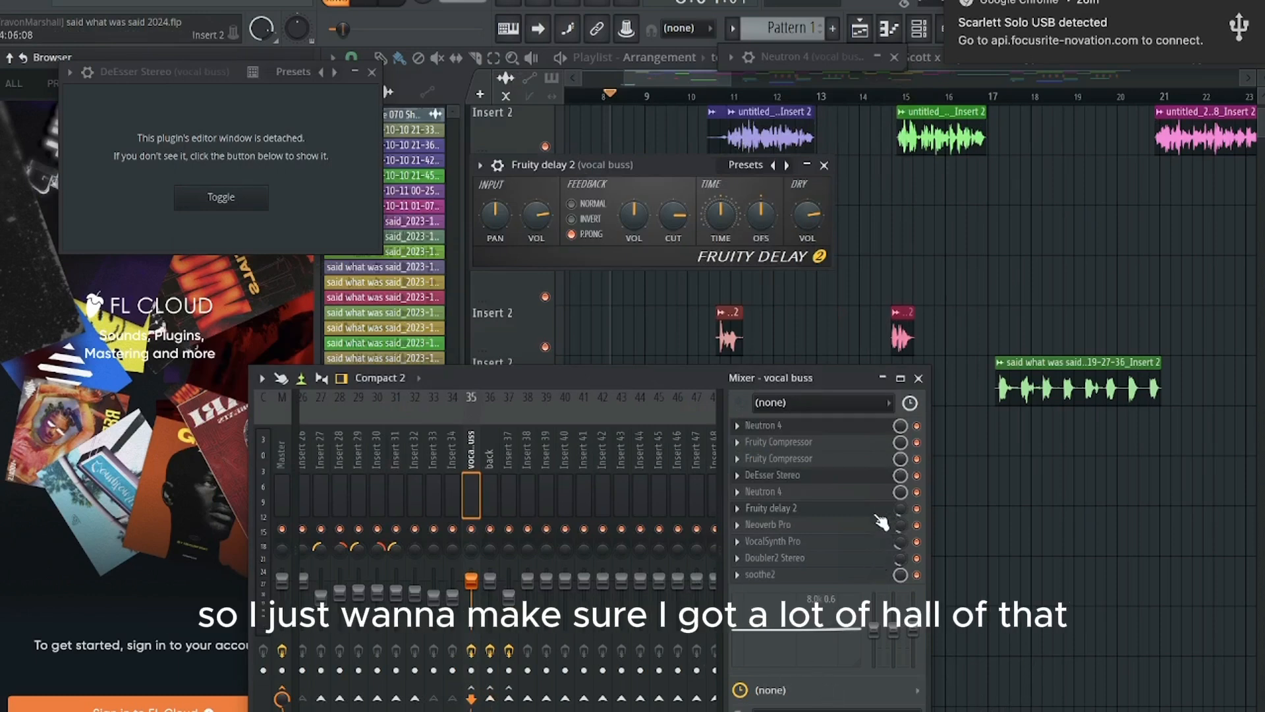
# Step: Close the vocal buss's Fruity delay 2 editor and view the playlist from about bar 13 onward during playback
pyautogui.click(824, 165)
pyautogui.scroll(2, 794, 146)
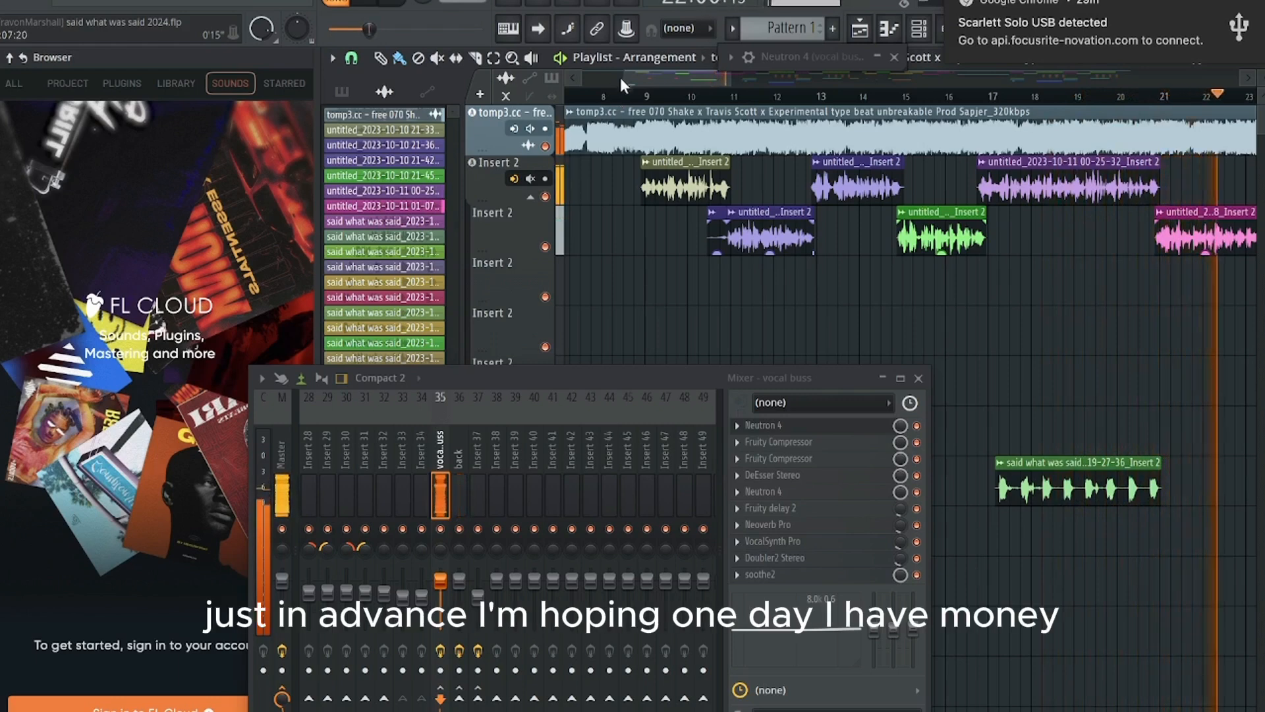
pyautogui.moveTo(663, 83); pyautogui.dragTo(700, 77)
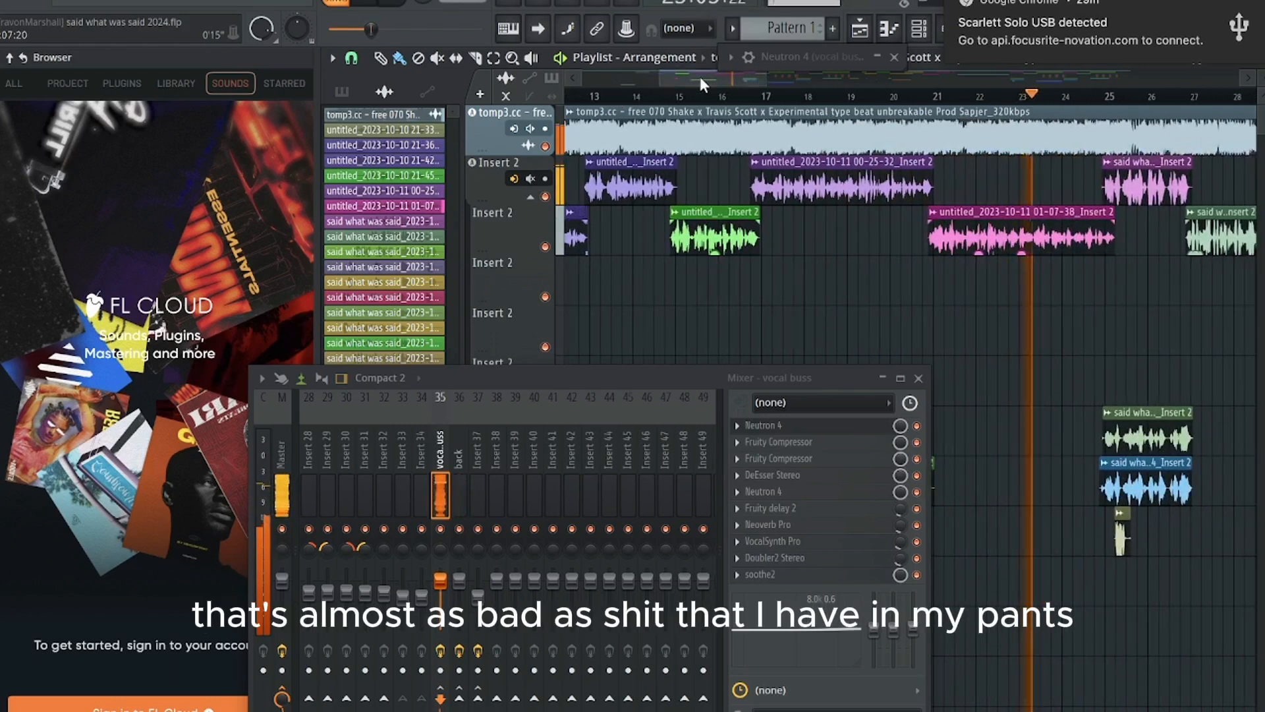